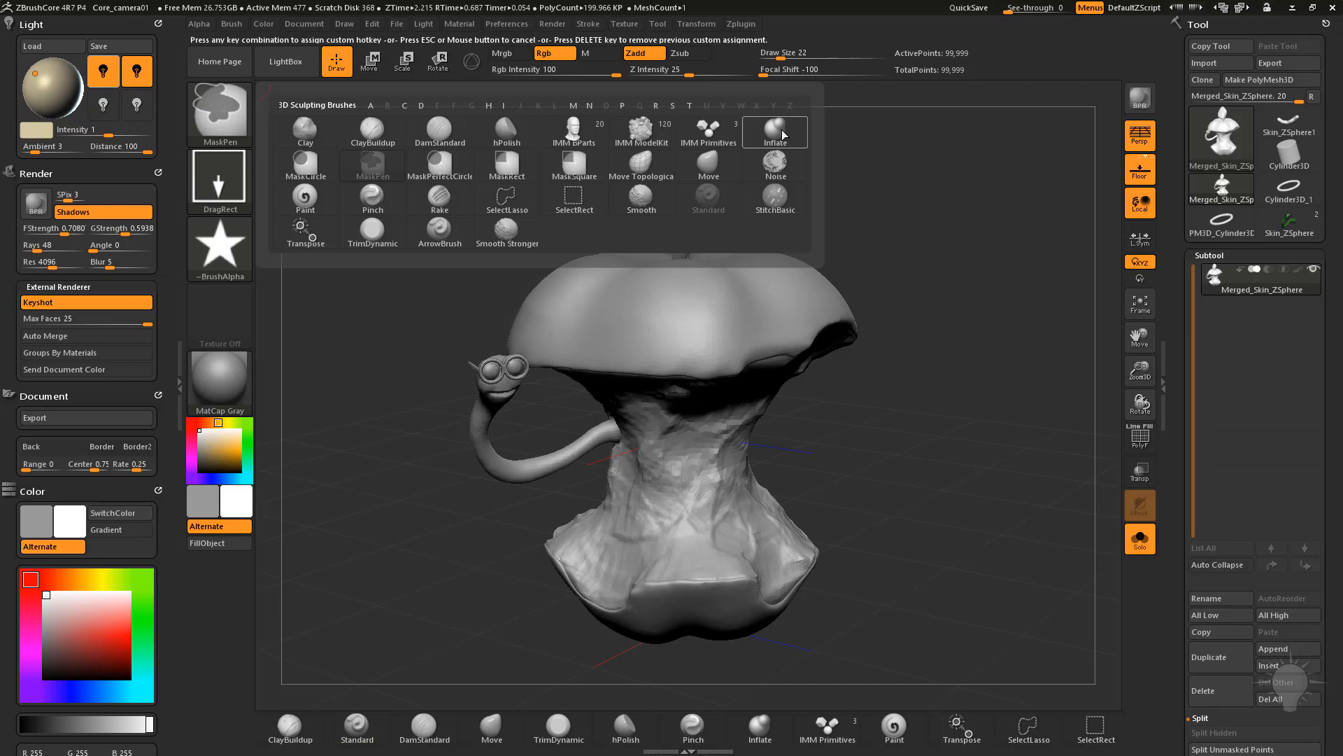
Step: Assign Alt+I as the custom hotkey for the Inflate brush
{"action": "key", "text": "alt+i"}
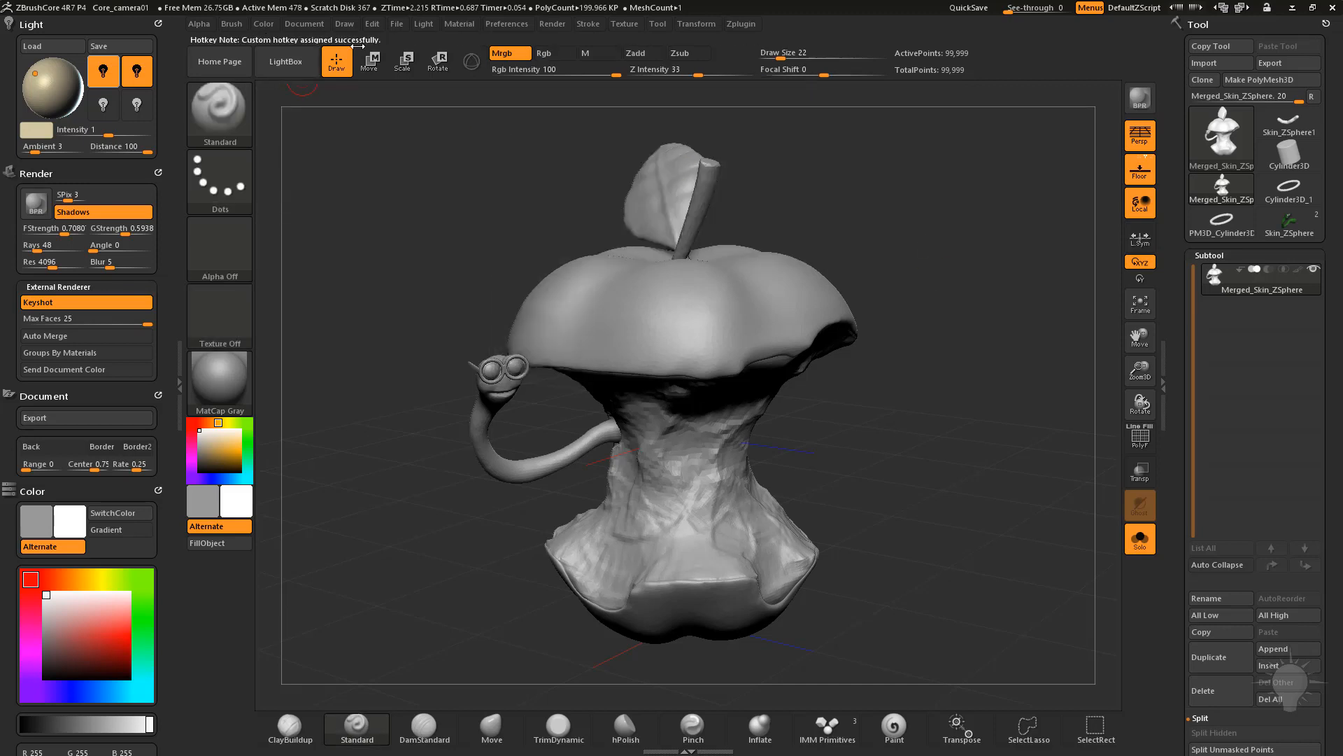
{"action": "left_click_drag", "start_coordinate": [871, 202], "coordinate": [865, 200]}
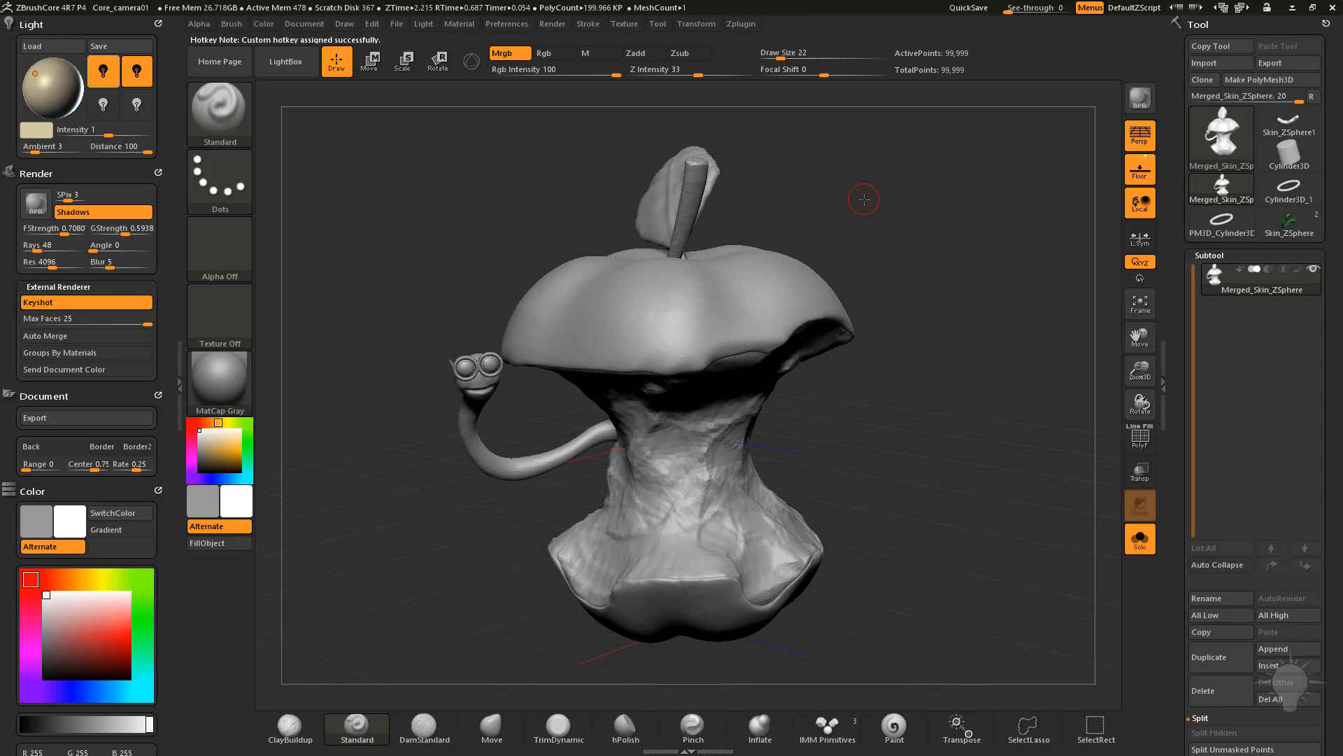
Step: Switch the sculpting brush to Move and on to Inflate
{"action": "key", "text": "b"}
{"action": "key", "text": "m"}
{"action": "key", "text": "v"}
{"action": "key", "text": "b"}
{"action": "key", "text": "i"}
{"action": "key", "text": "n"}
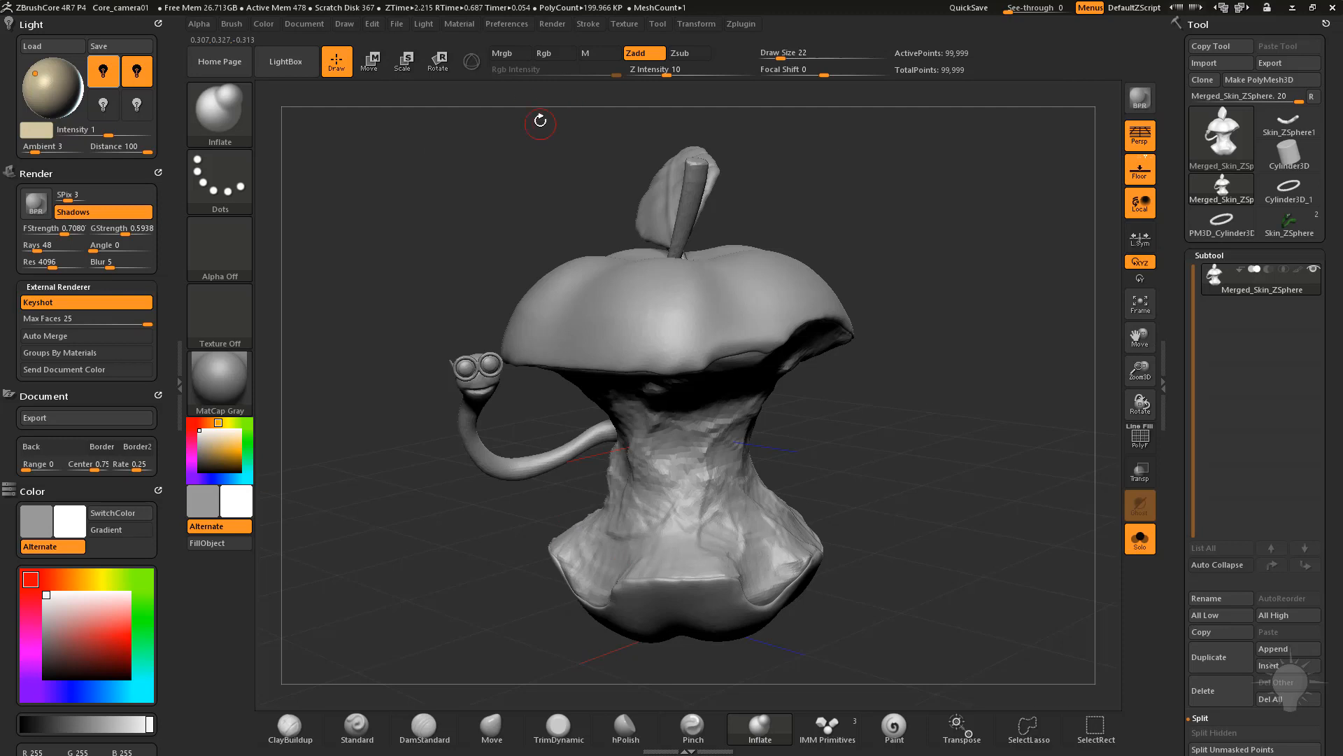
Step: Enable interface customization and clear the docked Light, Render, Document and Color palettes from the tray
{"action": "left_click", "coordinate": [494, 24]}
{"action": "left_click", "coordinate": [531, 46]}
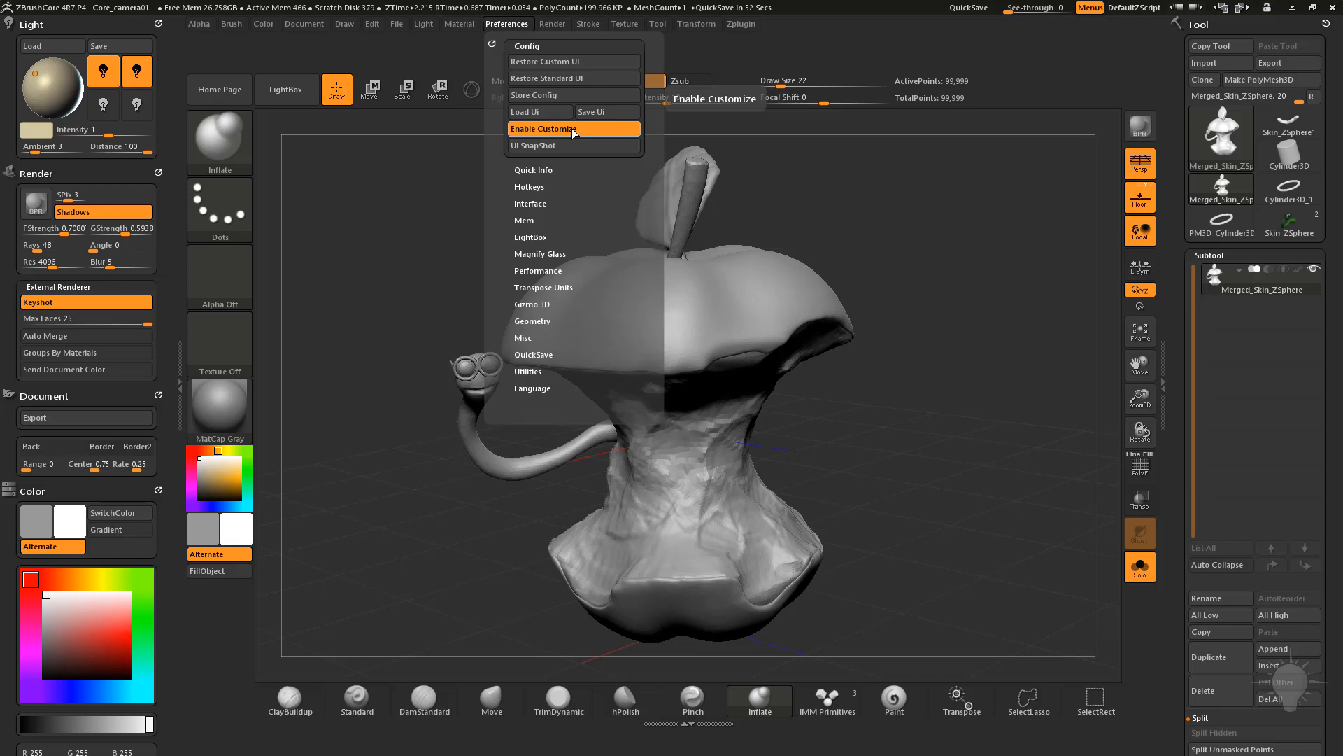
{"action": "left_click", "coordinate": [158, 24]}
{"action": "left_click", "coordinate": [158, 24]}
{"action": "left_click", "coordinate": [158, 24]}
{"action": "left_click", "coordinate": [160, 23]}
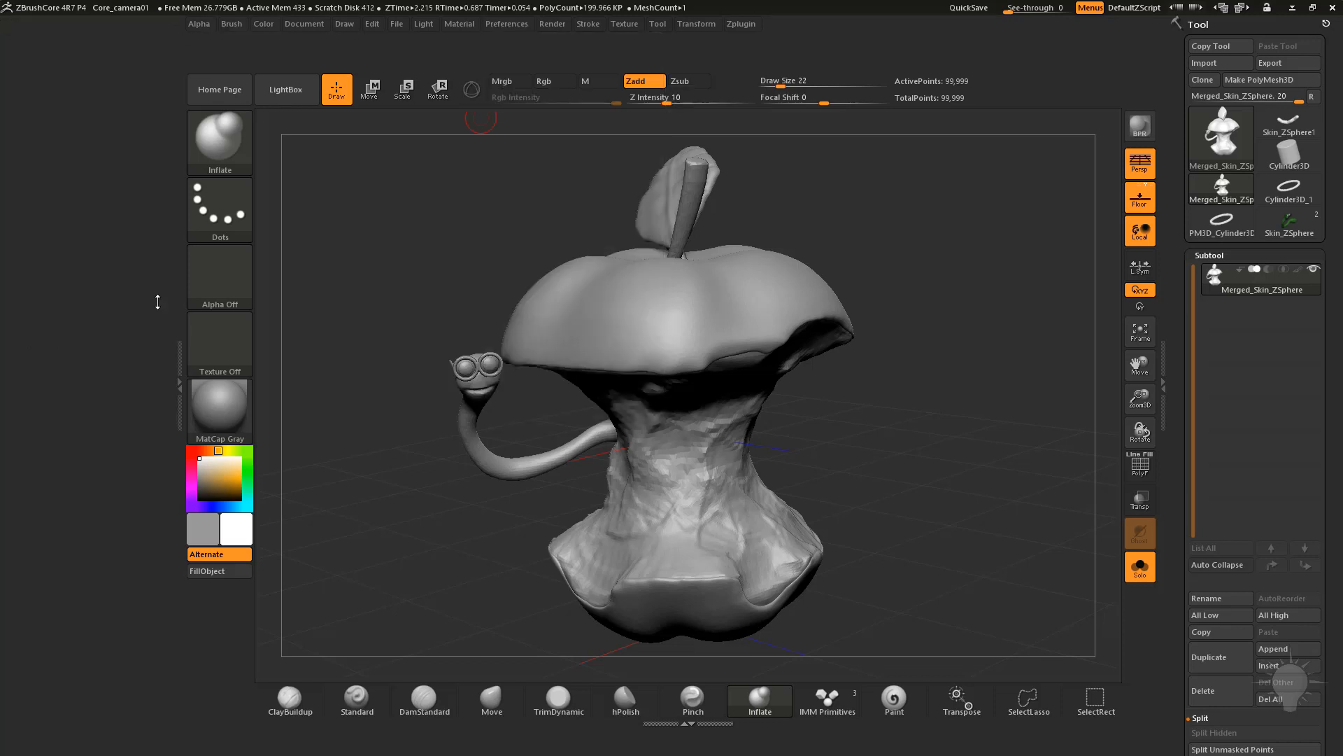
Step: Dock the Brush palette in the emptied tray, resetting its brush list and collapsing its Auto Masking section
{"action": "left_click", "coordinate": [232, 24]}
{"action": "left_click", "coordinate": [206, 42]}
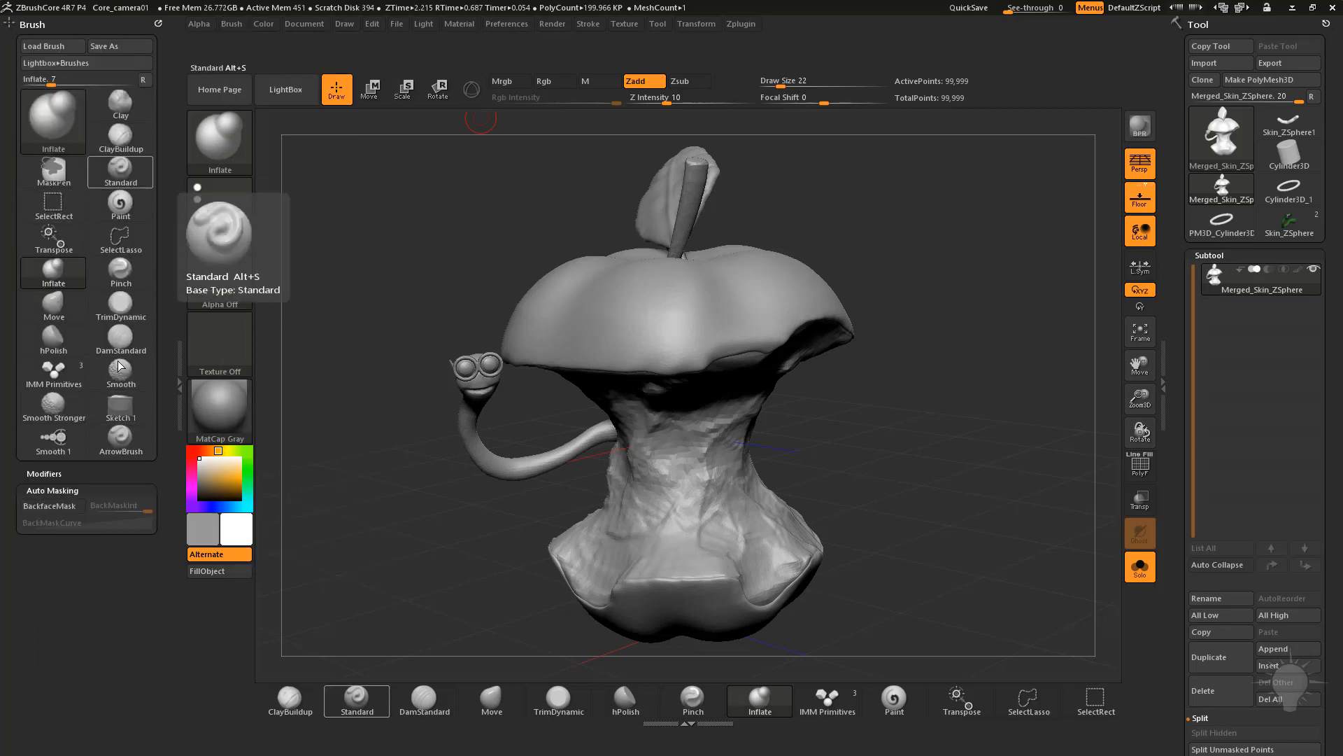
{"action": "left_click", "coordinate": [143, 80]}
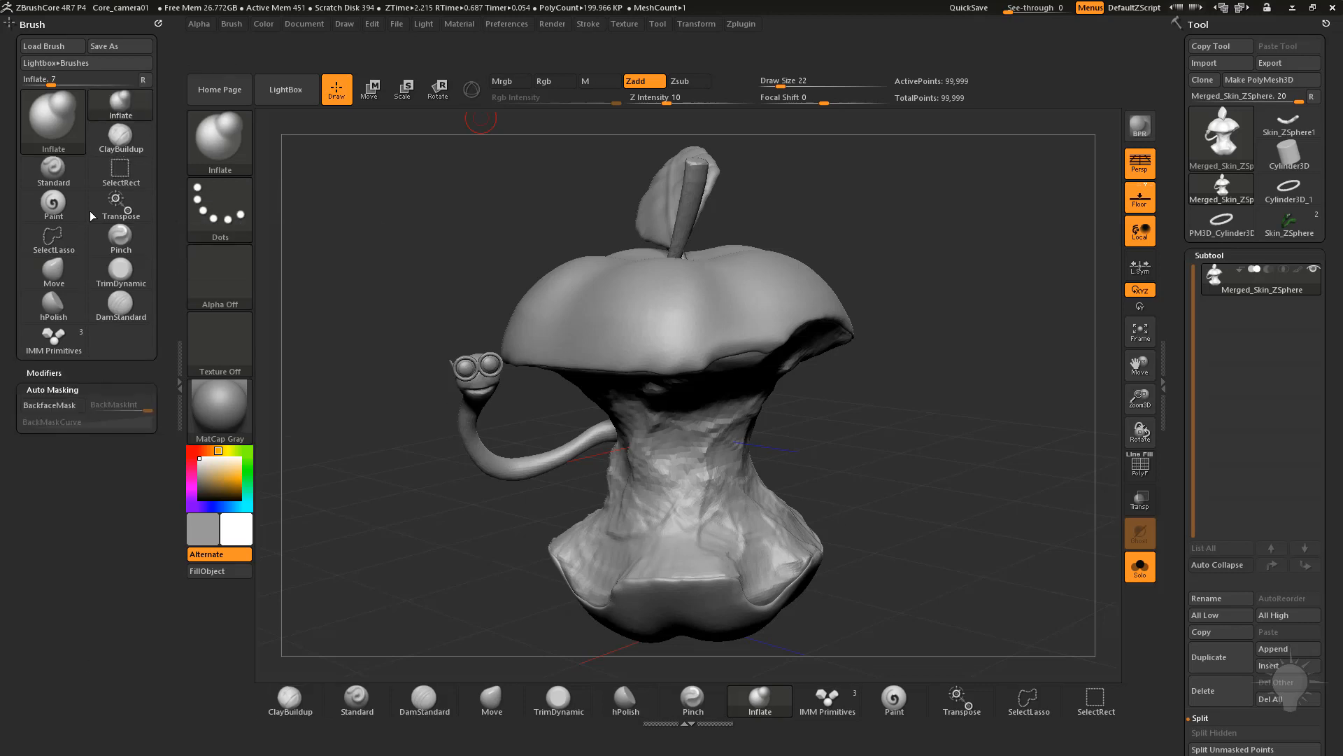
{"action": "left_click", "coordinate": [53, 390]}
Step: Collapse the tray that holds the Brush palette and reopen it
{"action": "left_click", "coordinate": [177, 374]}
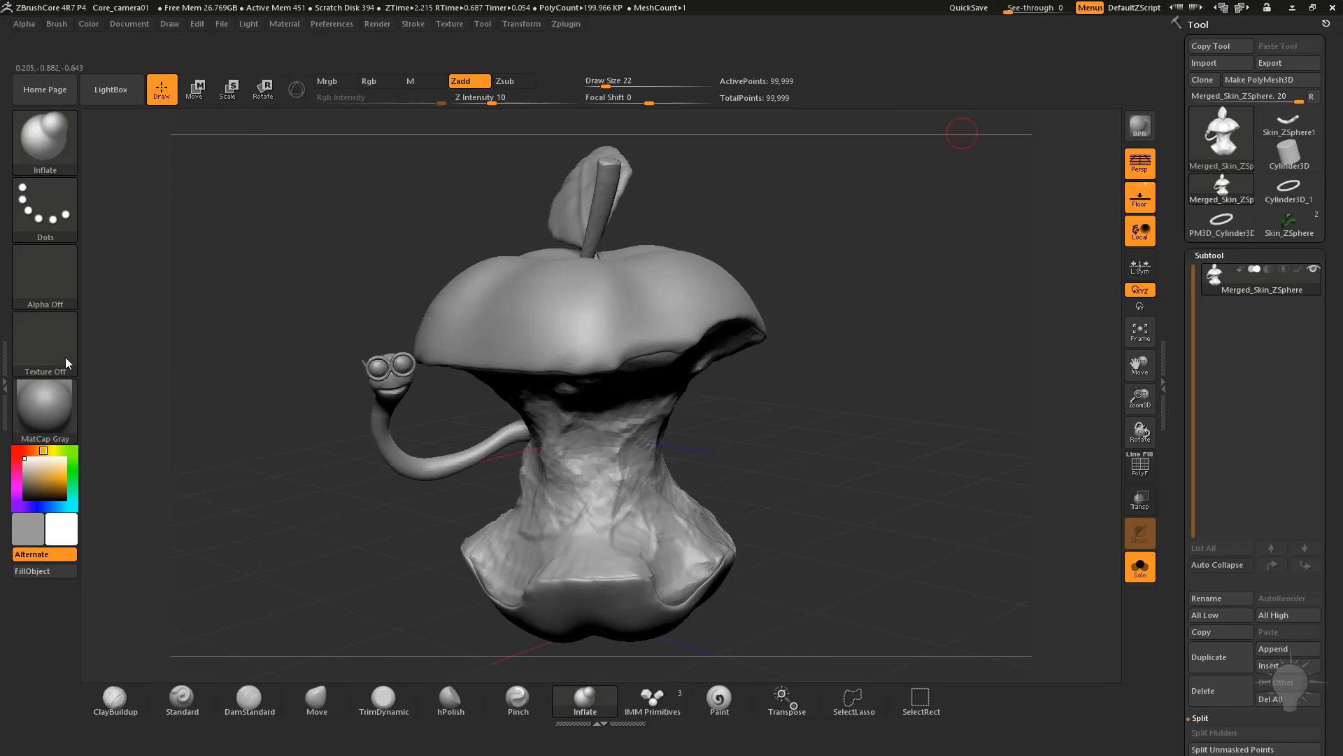
{"action": "left_click", "coordinate": [4, 384]}
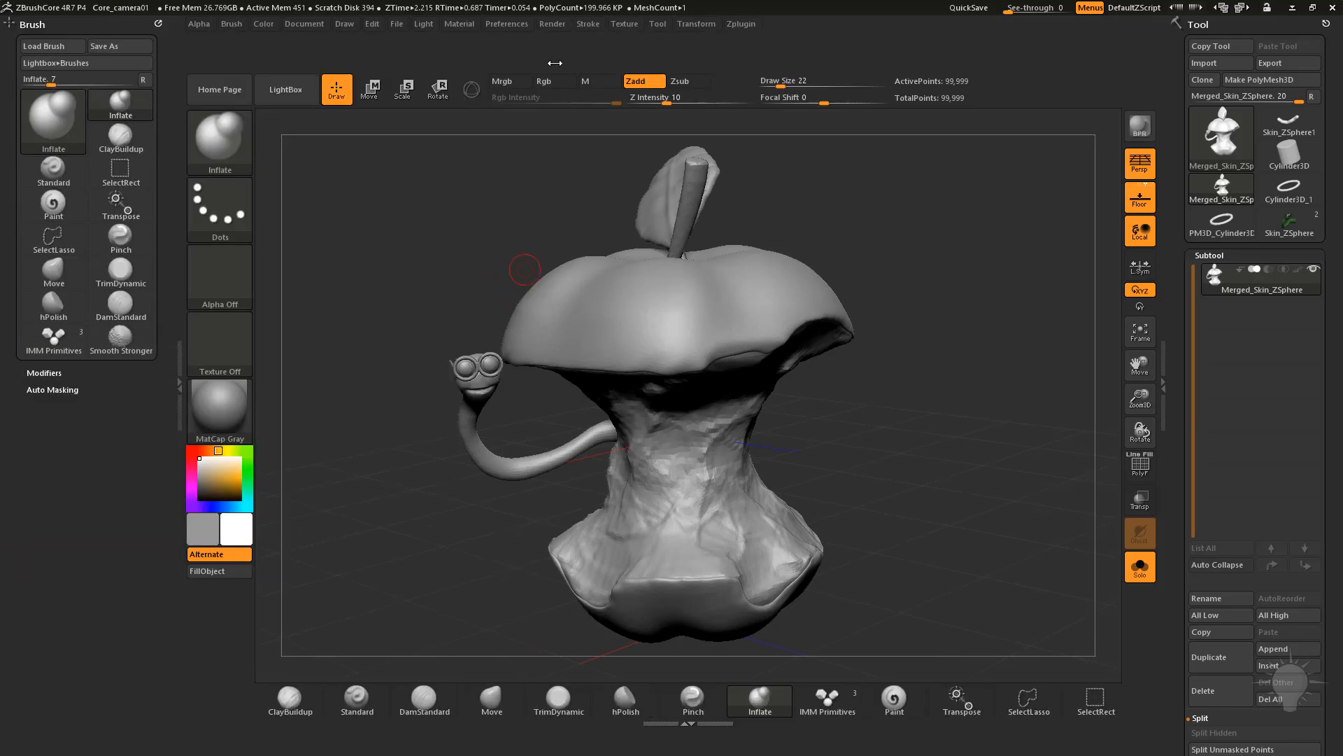
Step: Dock the Preferences palette in the tray above the Brush palette
{"action": "left_click", "coordinate": [557, 27]}
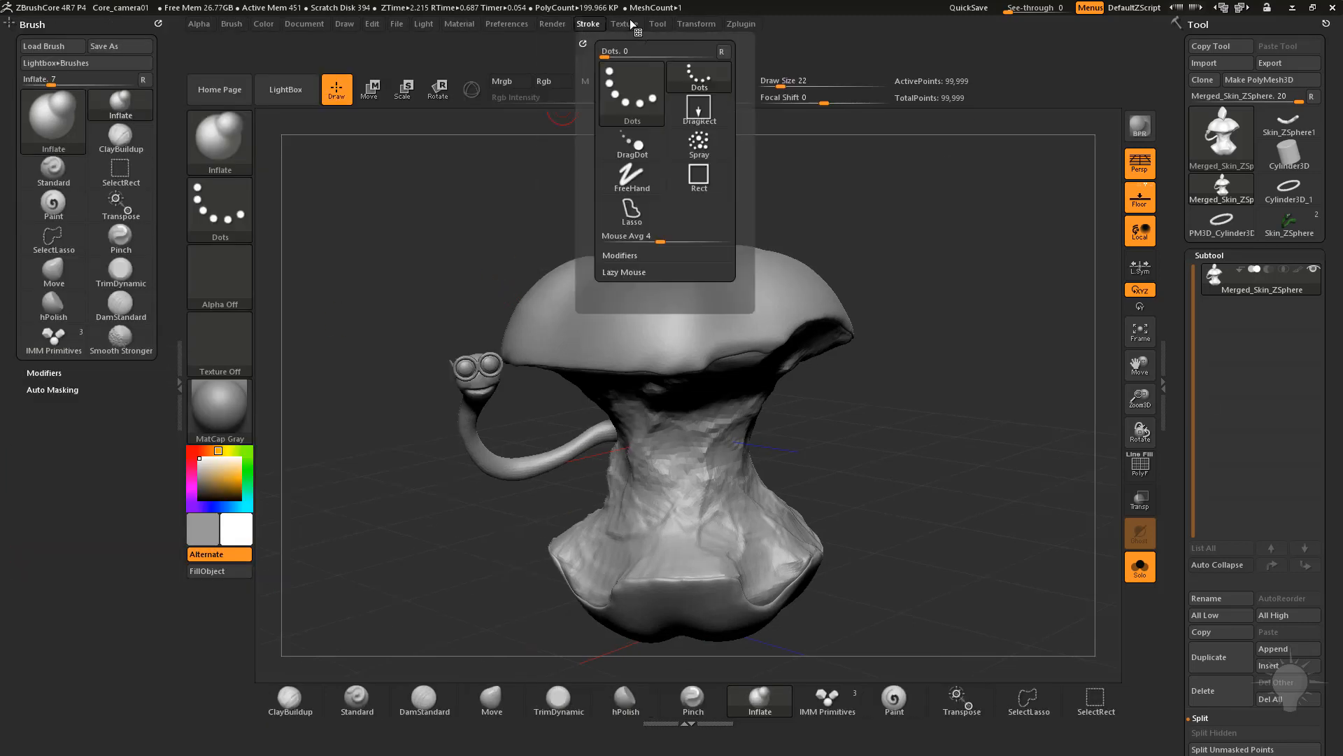
{"action": "mouse_move", "coordinate": [527, 23]}
{"action": "mouse_move", "coordinate": [492, 44]}
{"action": "left_mouse_down"}
{"action": "mouse_move", "coordinate": [301, 77]}
{"action": "mouse_move", "coordinate": [80, 72]}
{"action": "left_mouse_up"}
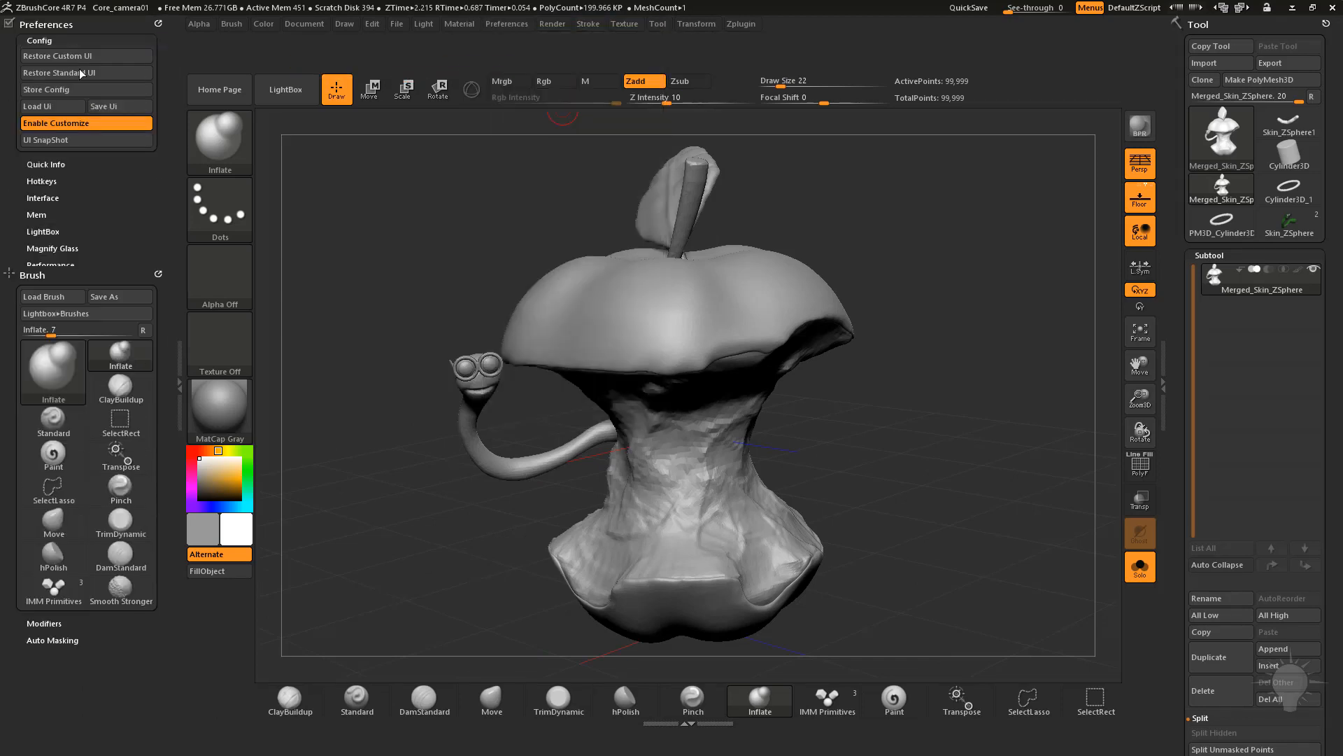
Step: Toggle Enable Customize off and back on in the docked Preferences palette
{"action": "left_click", "coordinate": [70, 126]}
{"action": "left_click", "coordinate": [70, 126]}
{"action": "left_click", "coordinate": [70, 125]}
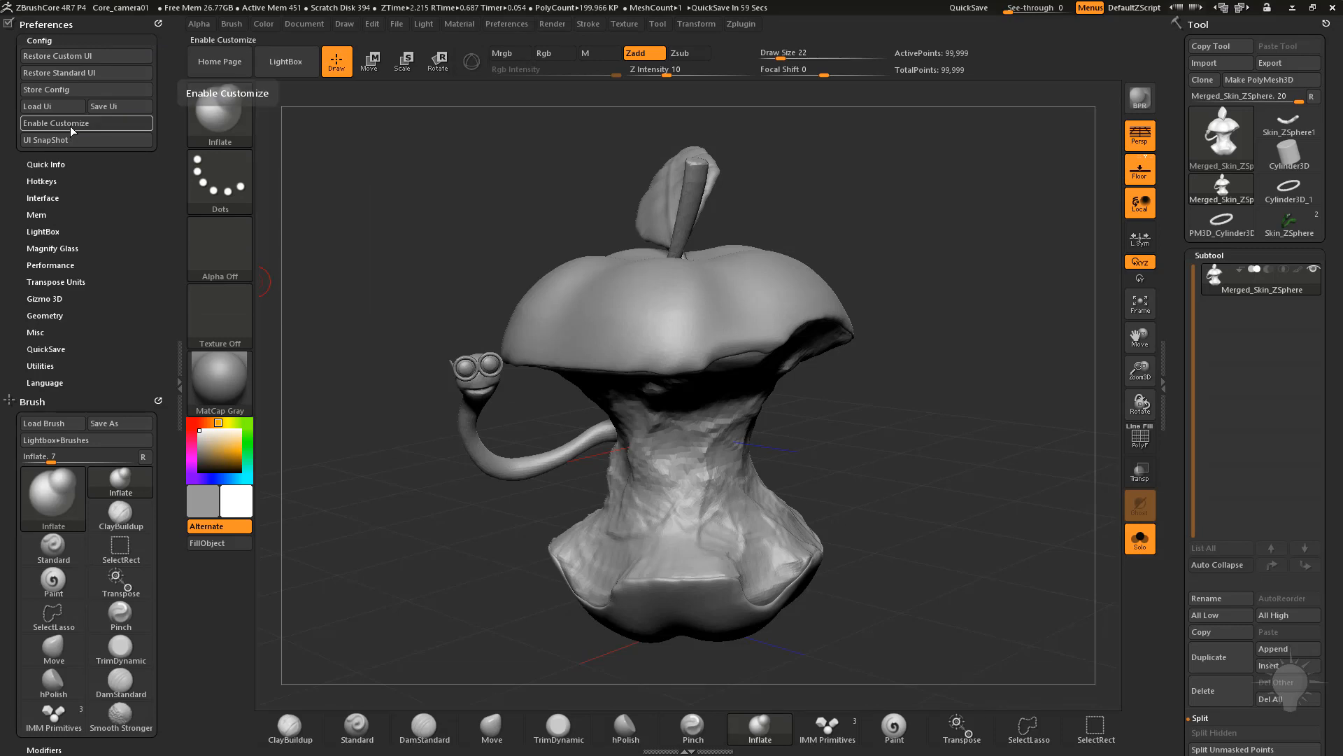
{"action": "left_click", "coordinate": [70, 126]}
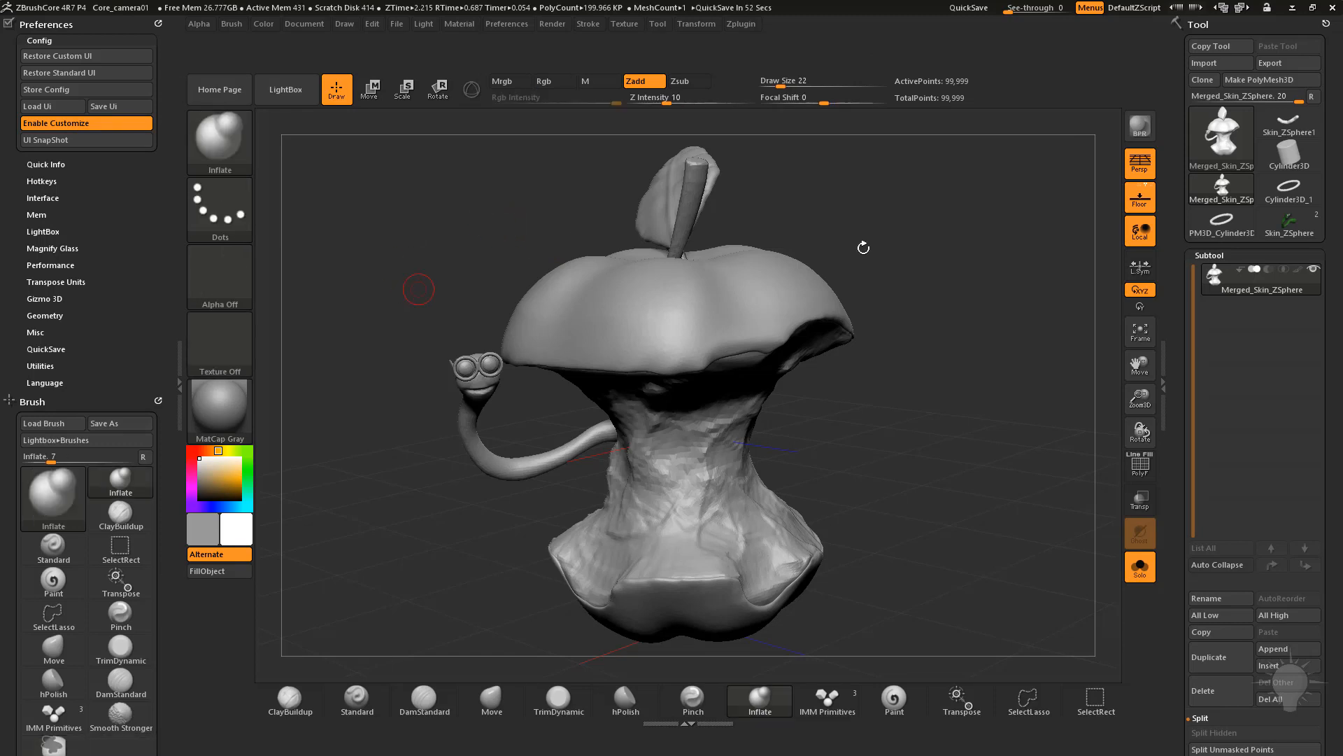
Step: Expand the tool's Geometry section and place its DynaMesh button and Resolution slider on the shelf below FillObject
{"action": "scroll", "coordinate": [1178, 335], "scroll_direction": "down", "scroll_amount": 10}
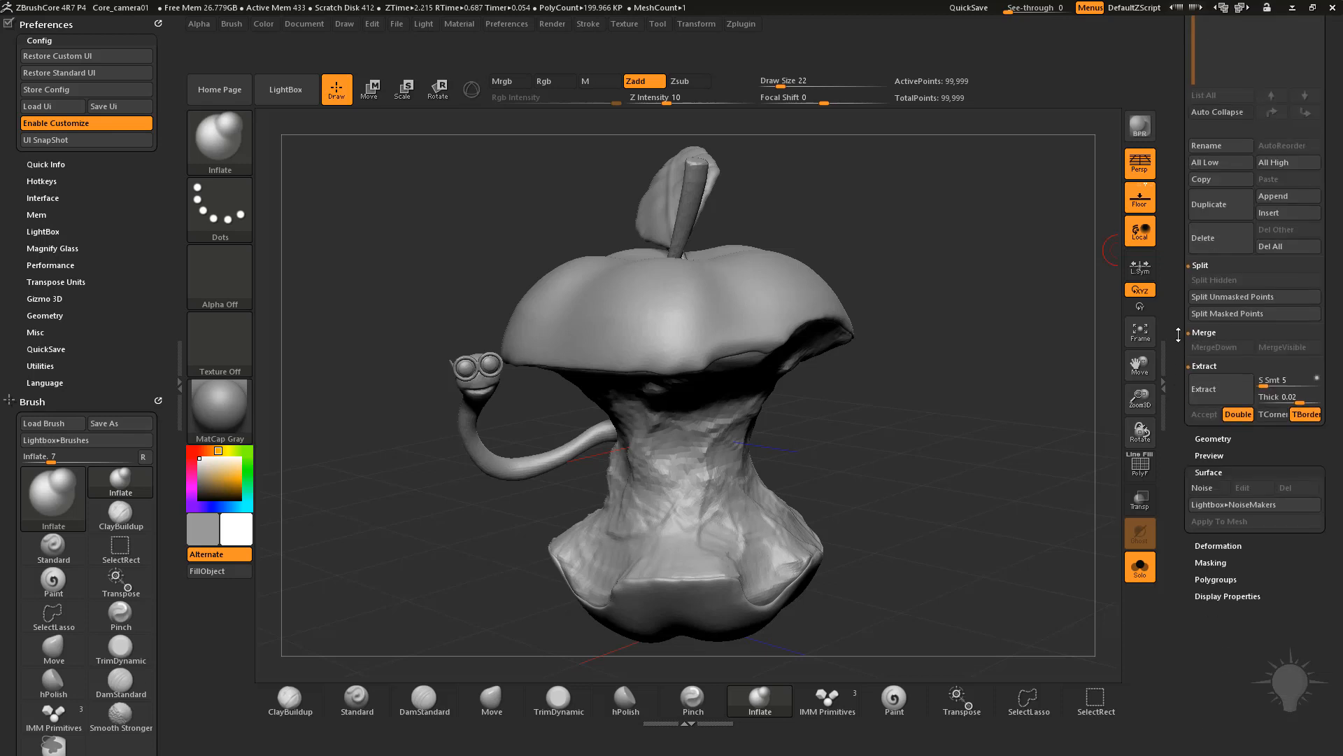
{"action": "left_click", "coordinate": [1211, 438]}
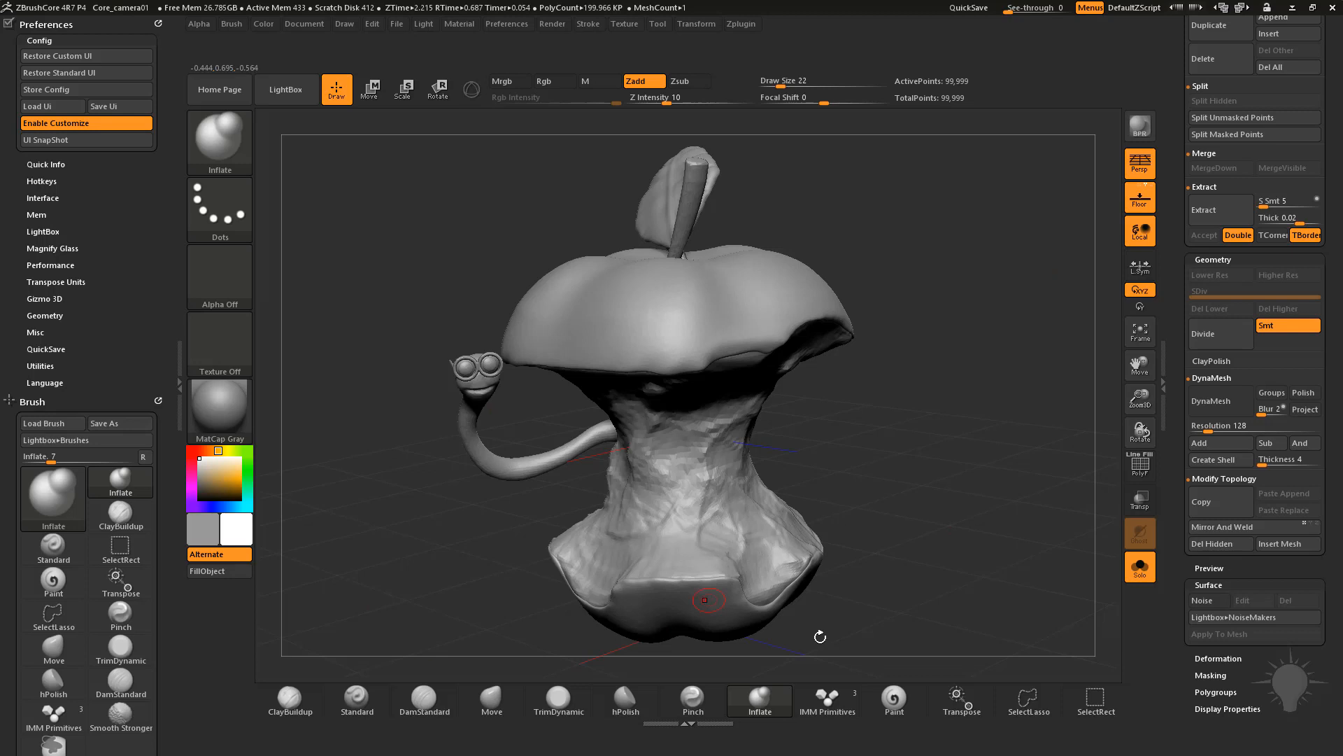
{"action": "mouse_move", "coordinate": [1206, 404]}
{"action": "left_mouse_down", "text": "ctrl+alt"}
{"action": "mouse_move", "coordinate": [1172, 426]}
{"action": "mouse_move", "coordinate": [969, 476]}
{"action": "mouse_move", "coordinate": [409, 521]}
{"action": "mouse_move", "coordinate": [219, 615]}
{"action": "mouse_move", "coordinate": [216, 599]}
{"action": "left_mouse_up", "text": "ctrl+alt"}
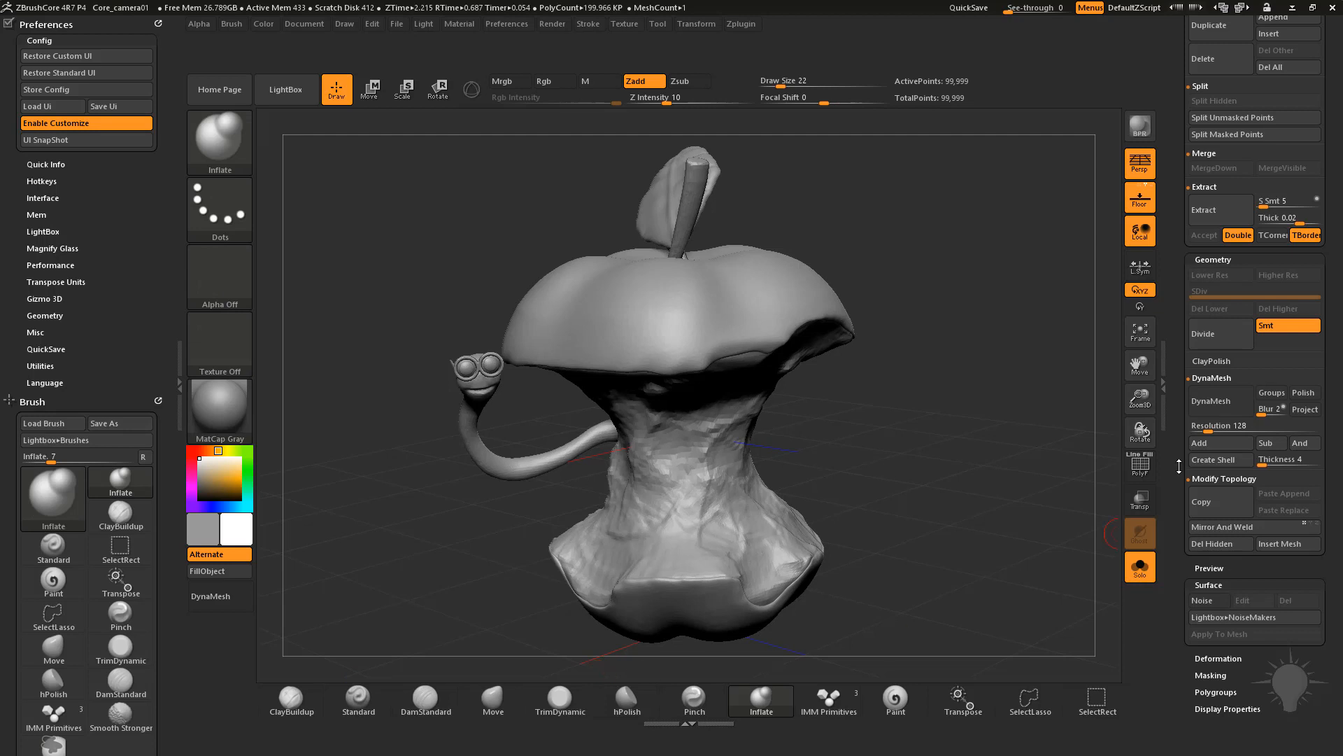
{"action": "mouse_move", "coordinate": [1221, 425]}
{"action": "left_mouse_down", "text": "ctrl+alt"}
{"action": "mouse_move", "coordinate": [1019, 486]}
{"action": "mouse_move", "coordinate": [294, 633]}
{"action": "mouse_move", "coordinate": [210, 622]}
{"action": "left_mouse_up", "text": "ctrl+alt"}
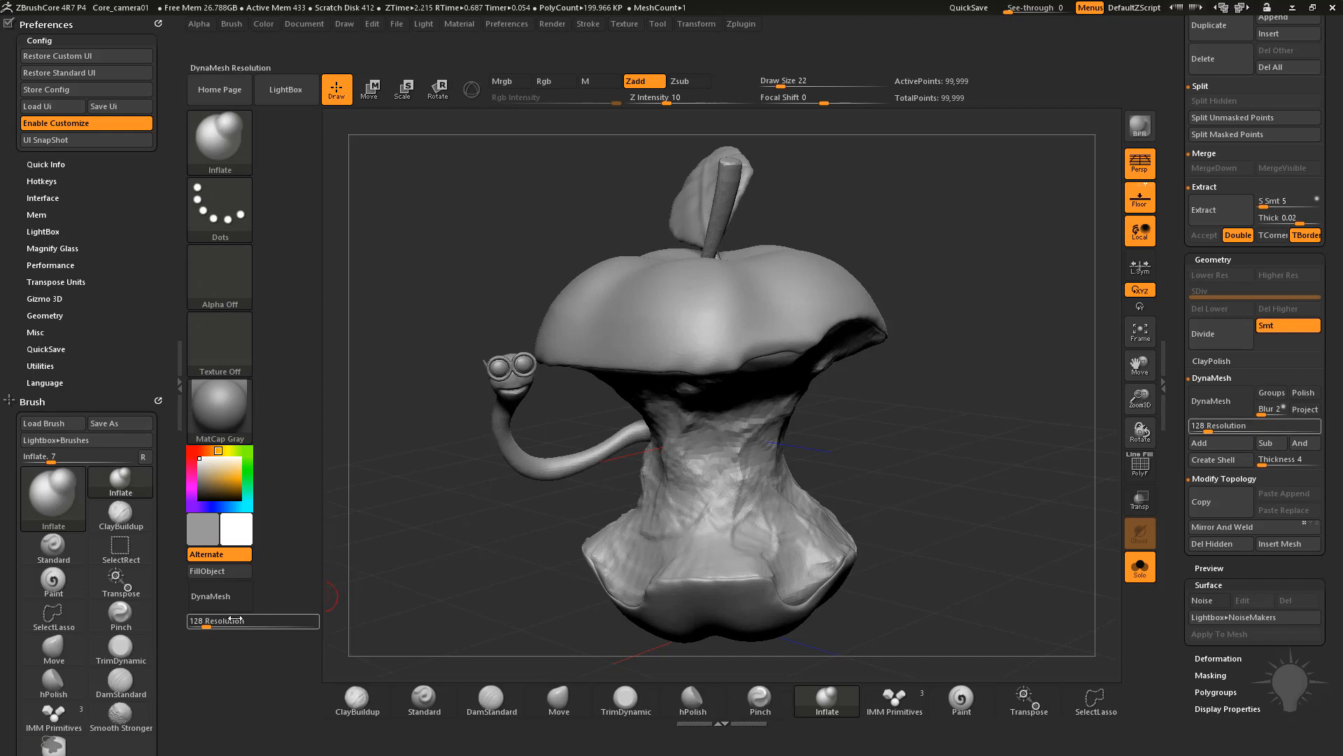
Step: Remove the DynaMesh Resolution slider and the DynaMesh button from the shelf below FillObject
{"action": "mouse_move", "coordinate": [232, 633]}
{"action": "left_mouse_down", "text": "ctrl+alt"}
{"action": "mouse_move", "coordinate": [328, 623]}
{"action": "mouse_move", "coordinate": [319, 642]}
{"action": "mouse_move", "coordinate": [434, 567]}
{"action": "left_mouse_up", "text": "ctrl+alt"}
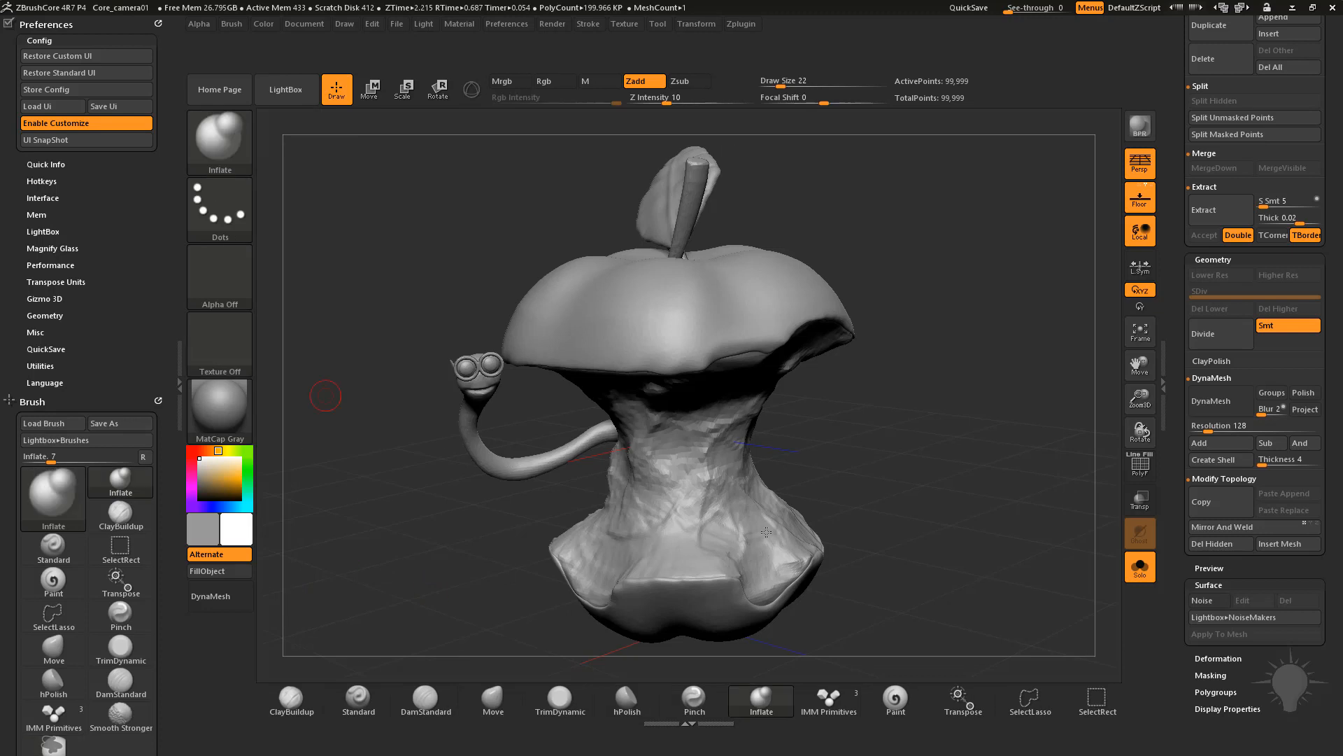
{"action": "left_click_drag", "start_coordinate": [208, 597], "coordinate": [397, 603], "text": "ctrl+alt"}
{"action": "key", "text": "alt+i"}
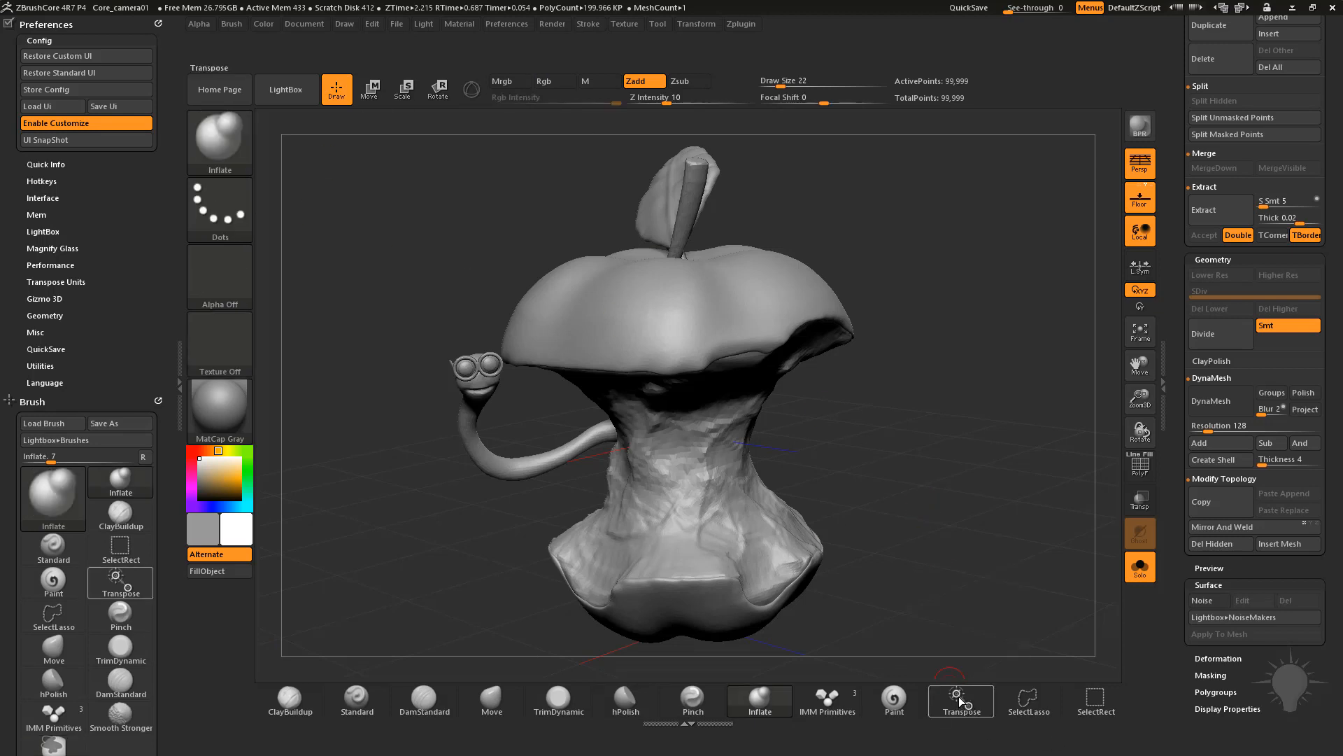
Step: Remove the Transpose, SelectLasso and SelectRect brushes from the brush shelf under the canvas
{"action": "left_click_drag", "start_coordinate": [961, 700], "coordinate": [938, 489], "text": "ctrl+alt"}
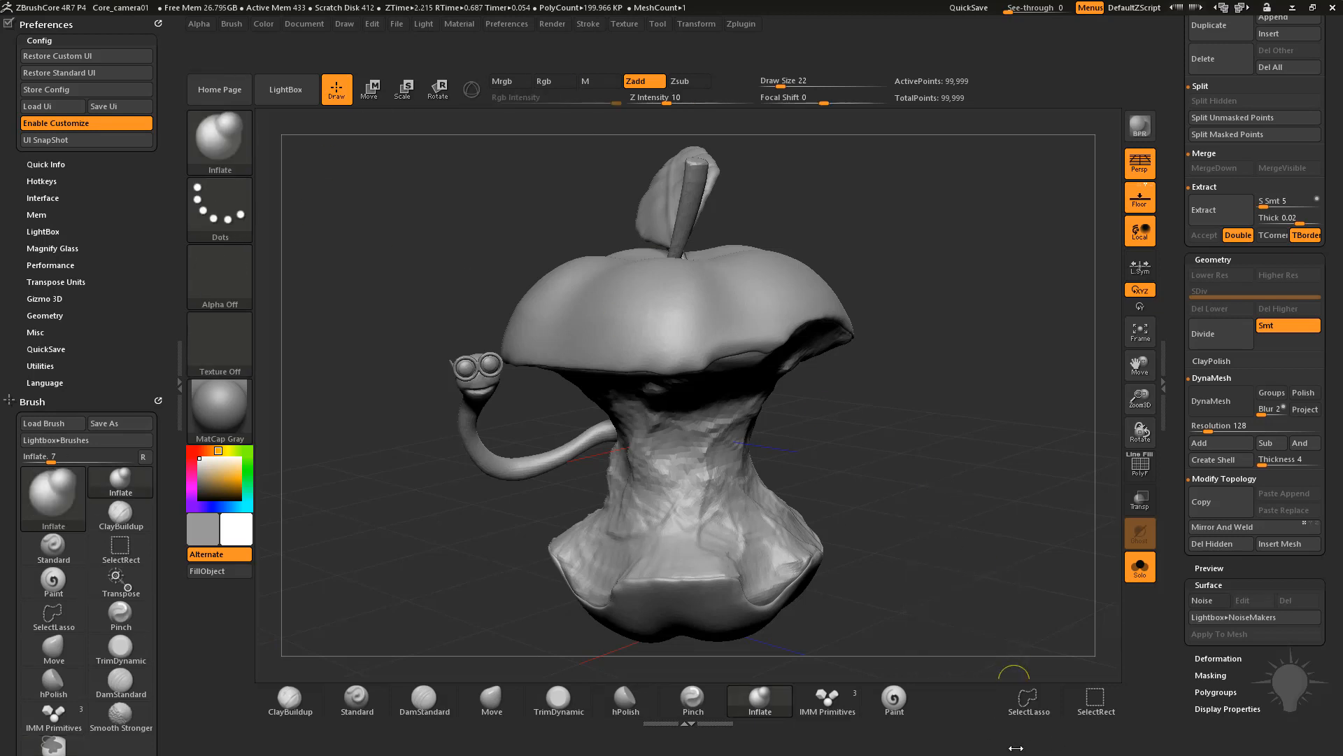
{"action": "left_click_drag", "start_coordinate": [1033, 707], "coordinate": [969, 525], "text": "ctrl+alt"}
{"action": "left_click_drag", "start_coordinate": [1090, 703], "coordinate": [987, 521], "text": "ctrl+alt"}
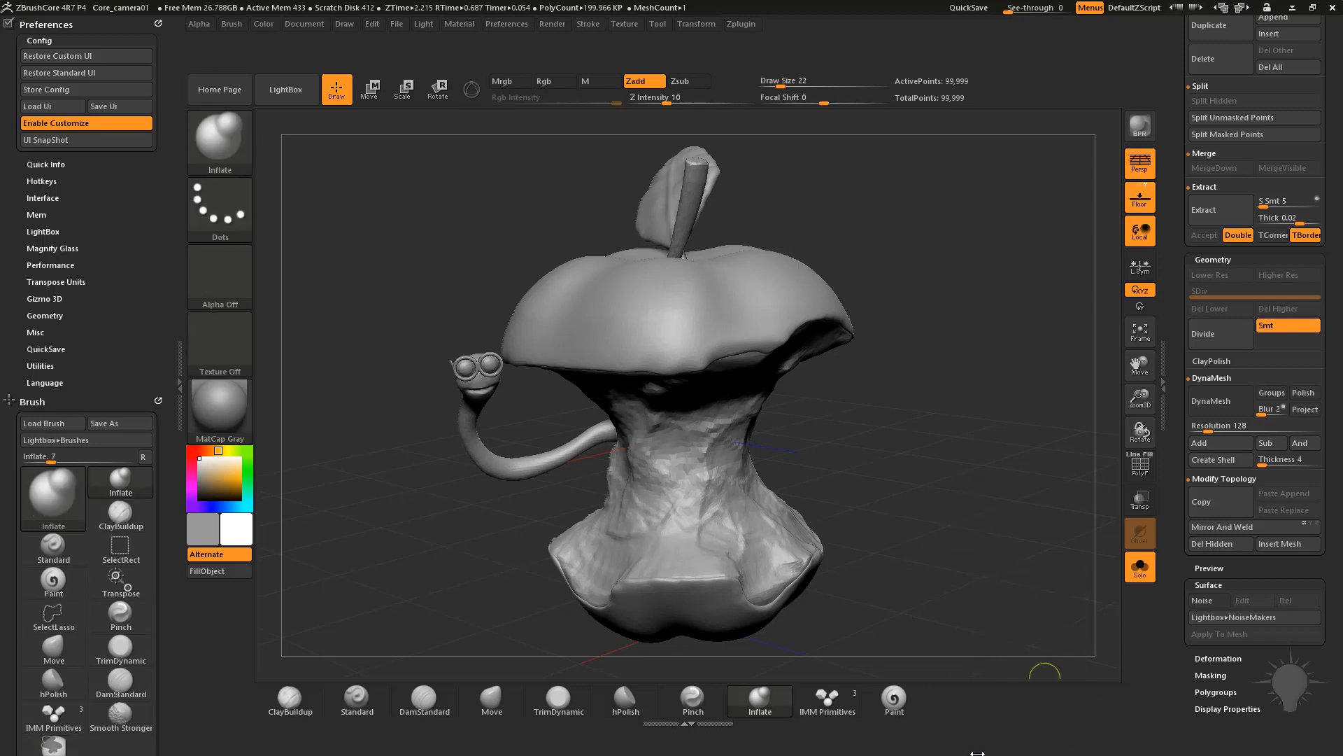
Step: Choose the Rake brush from the sculpting brush library so it joins the docked Brush palette
{"action": "left_click", "coordinate": [220, 140]}
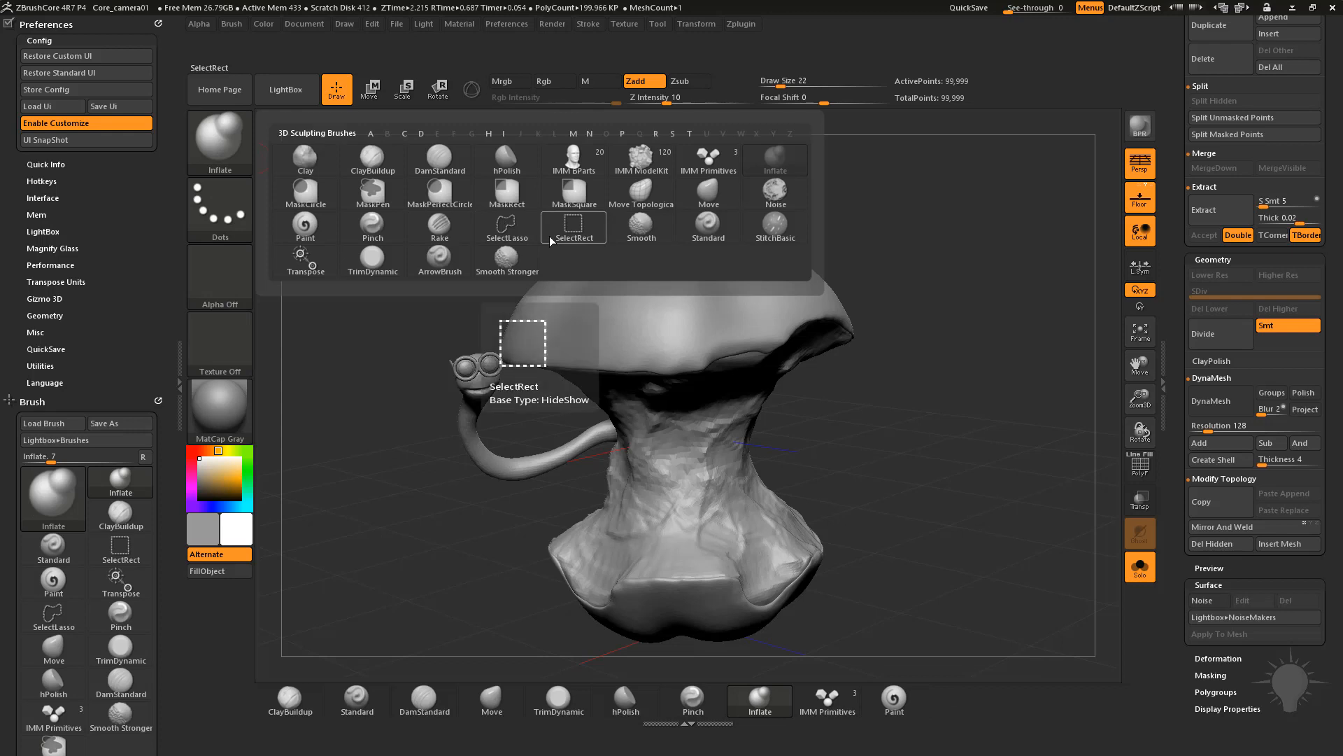
{"action": "mouse_move", "coordinate": [102, 346]}
{"action": "left_mouse_down"}
{"action": "mouse_move", "coordinate": [88, 230]}
{"action": "mouse_move", "coordinate": [89, 257]}
{"action": "left_mouse_up"}
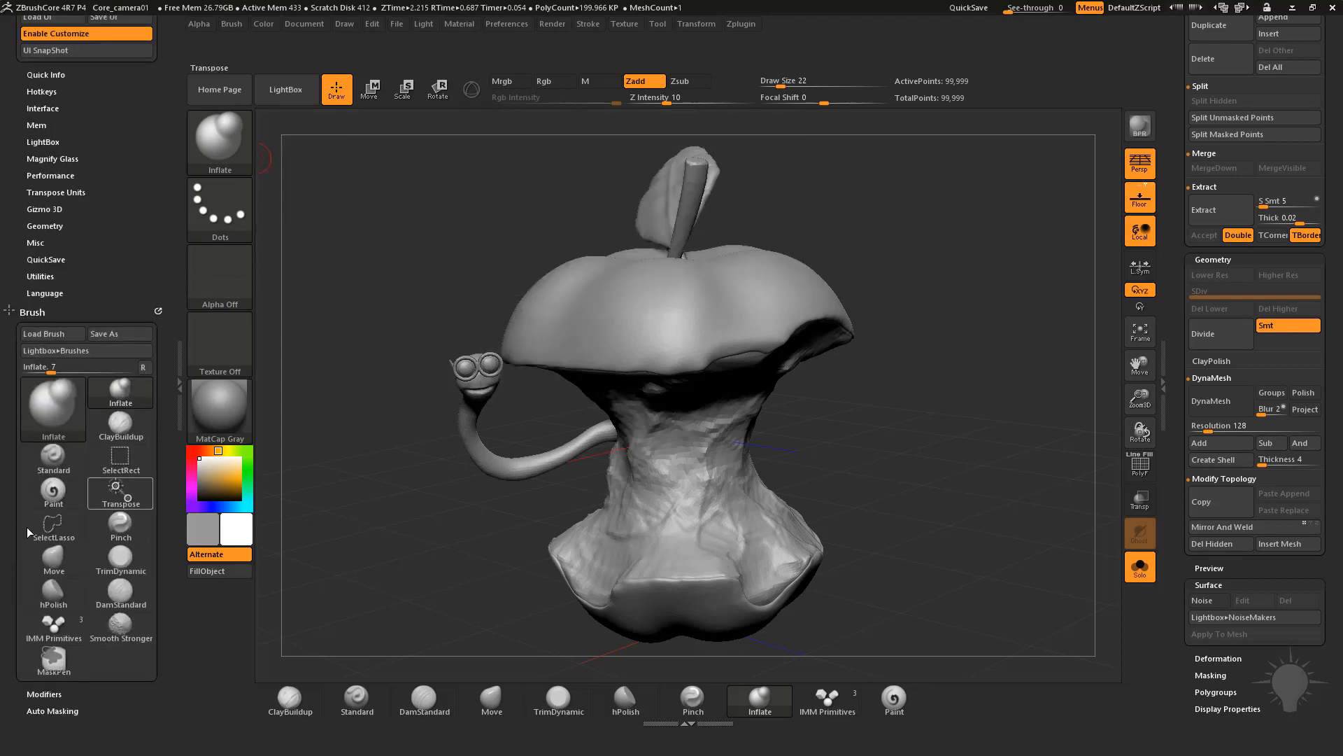
{"action": "left_click", "coordinate": [241, 160]}
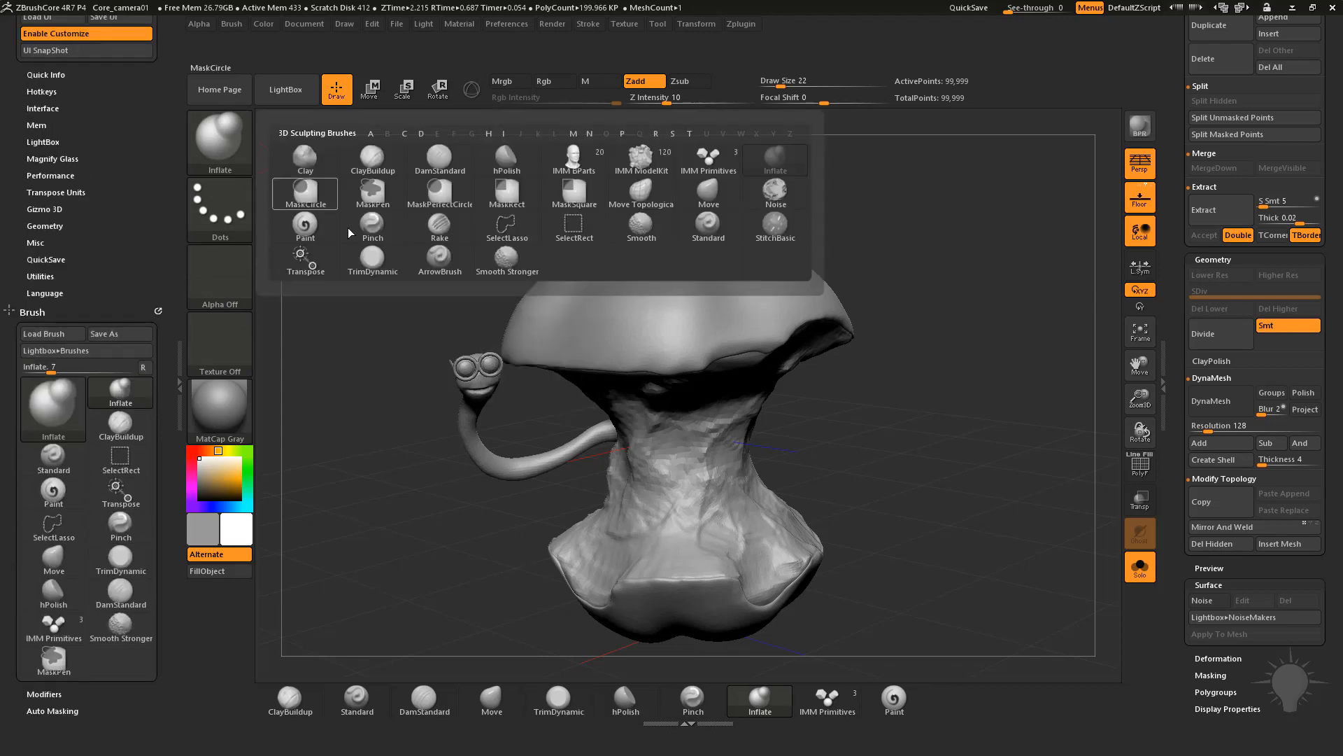
{"action": "left_click", "coordinate": [439, 224]}
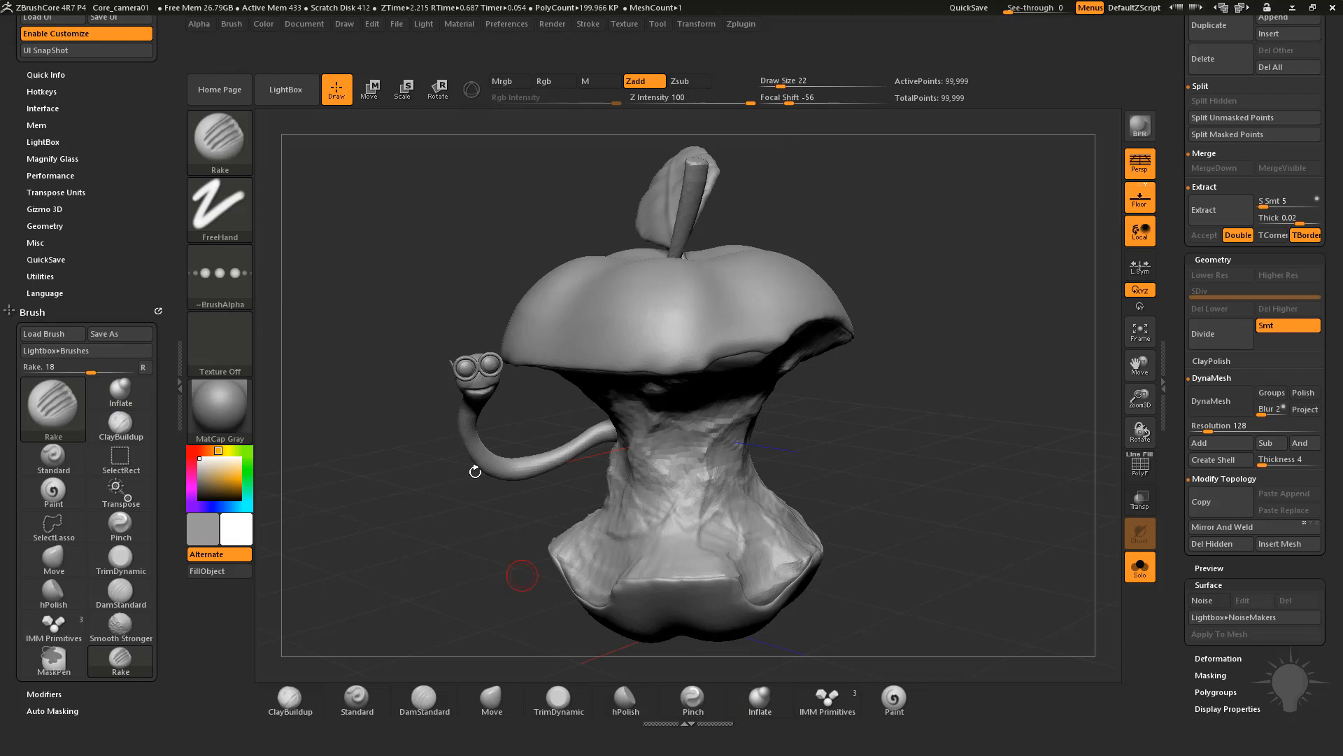
Step: Try placing the large current-brush thumbnail on the brush shelf after Paint, and remove it again
{"action": "key", "text": "ctrl"}
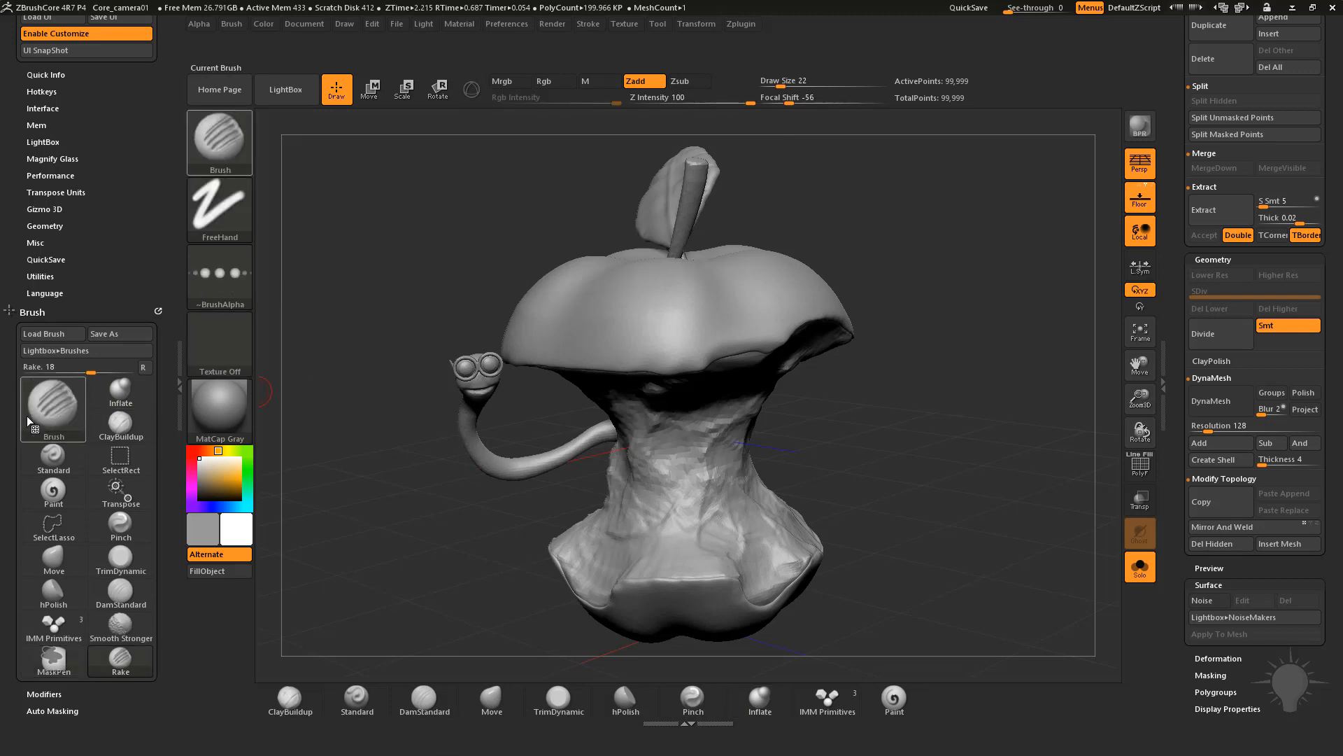
{"action": "left_click", "coordinate": [70, 401]}
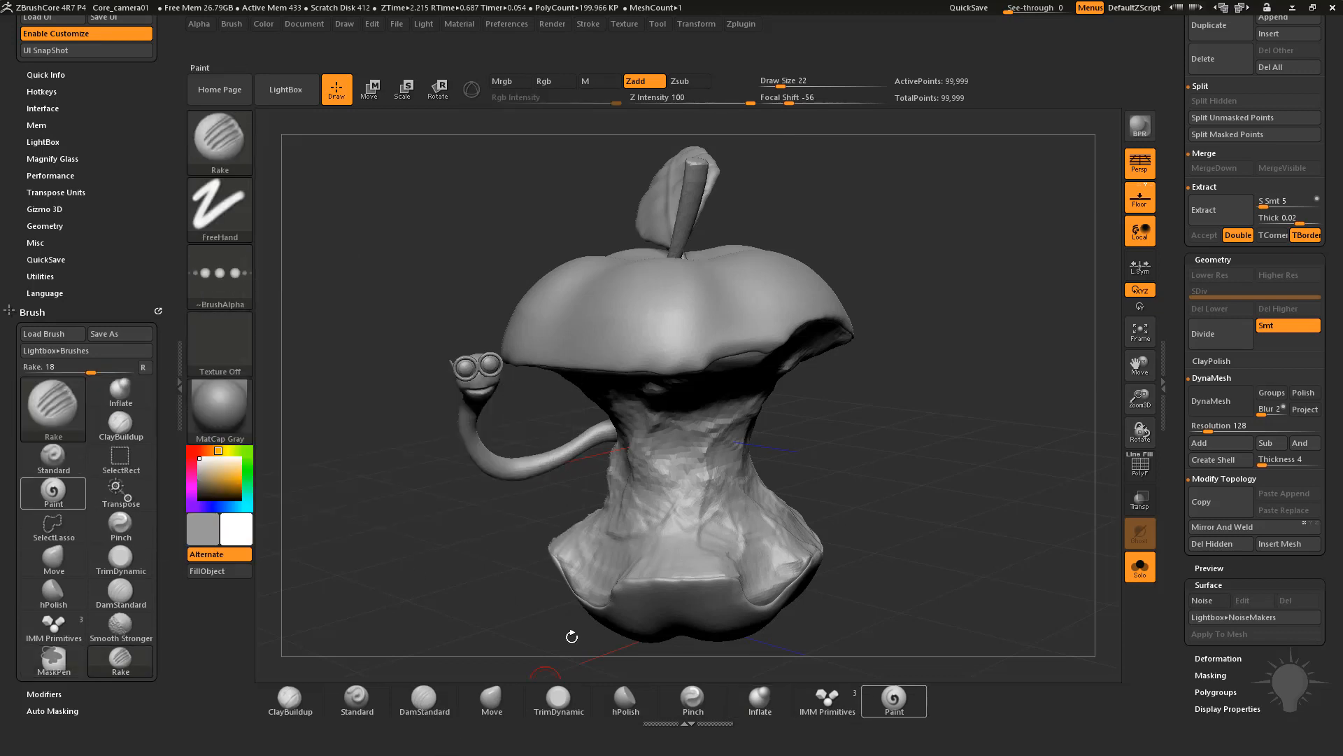
{"action": "mouse_move", "coordinate": [63, 405]}
{"action": "left_mouse_down", "text": "ctrl+alt"}
{"action": "mouse_move", "coordinate": [763, 719]}
{"action": "mouse_move", "coordinate": [974, 725]}
{"action": "left_mouse_up", "text": "ctrl+alt"}
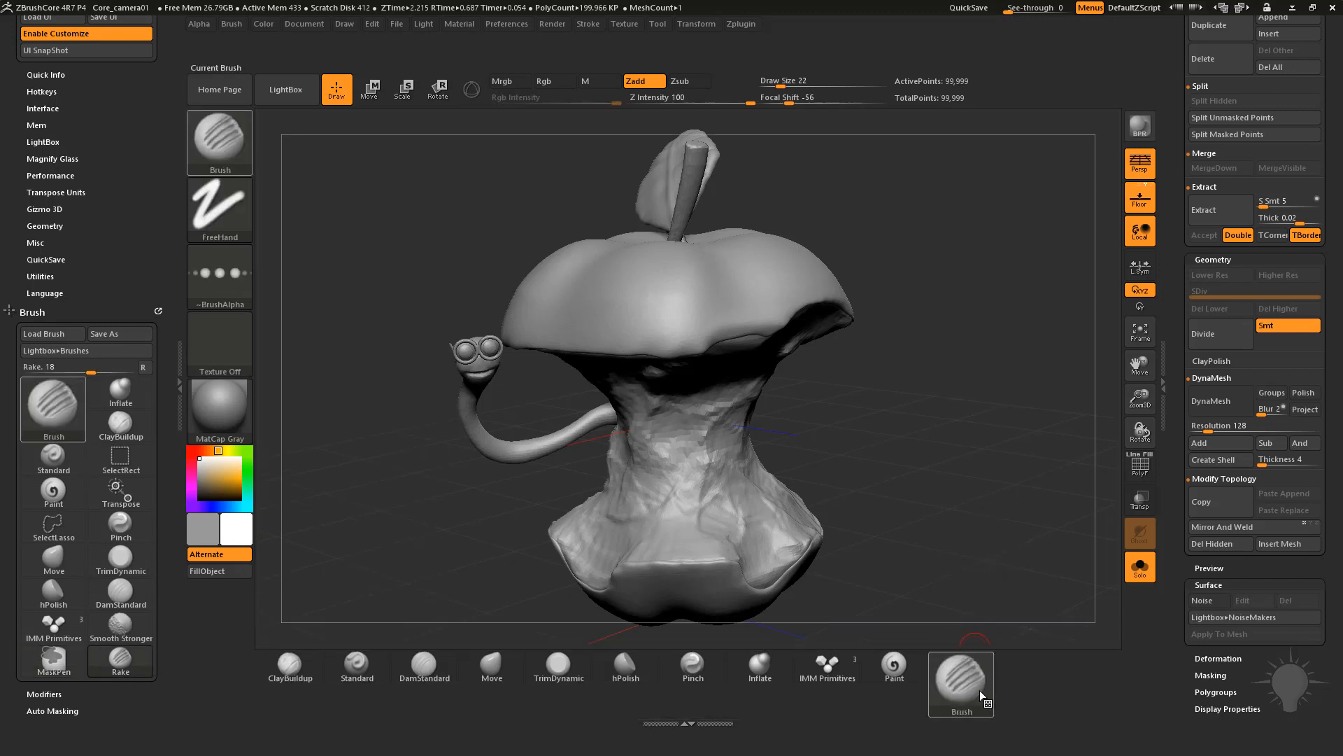
{"action": "left_click", "coordinate": [979, 691]}
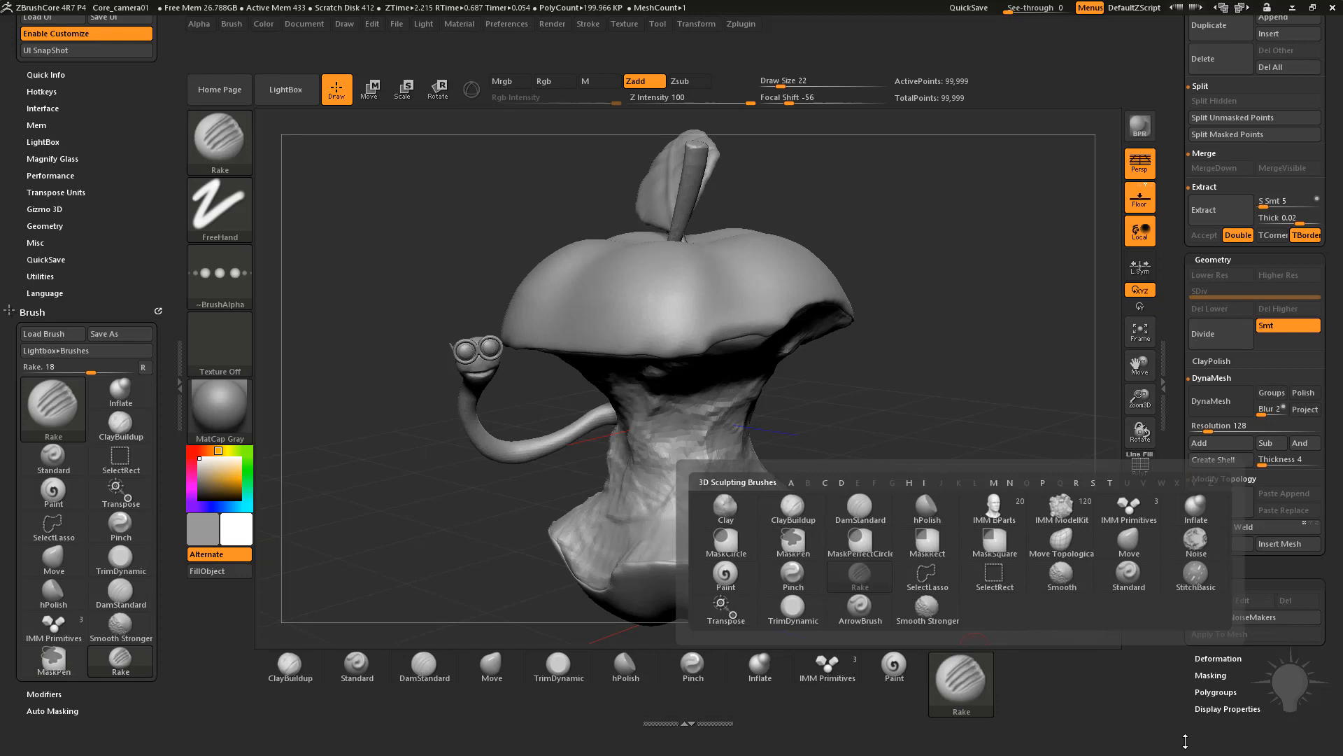
{"action": "left_click_drag", "start_coordinate": [984, 683], "coordinate": [966, 490], "text": "ctrl+alt"}
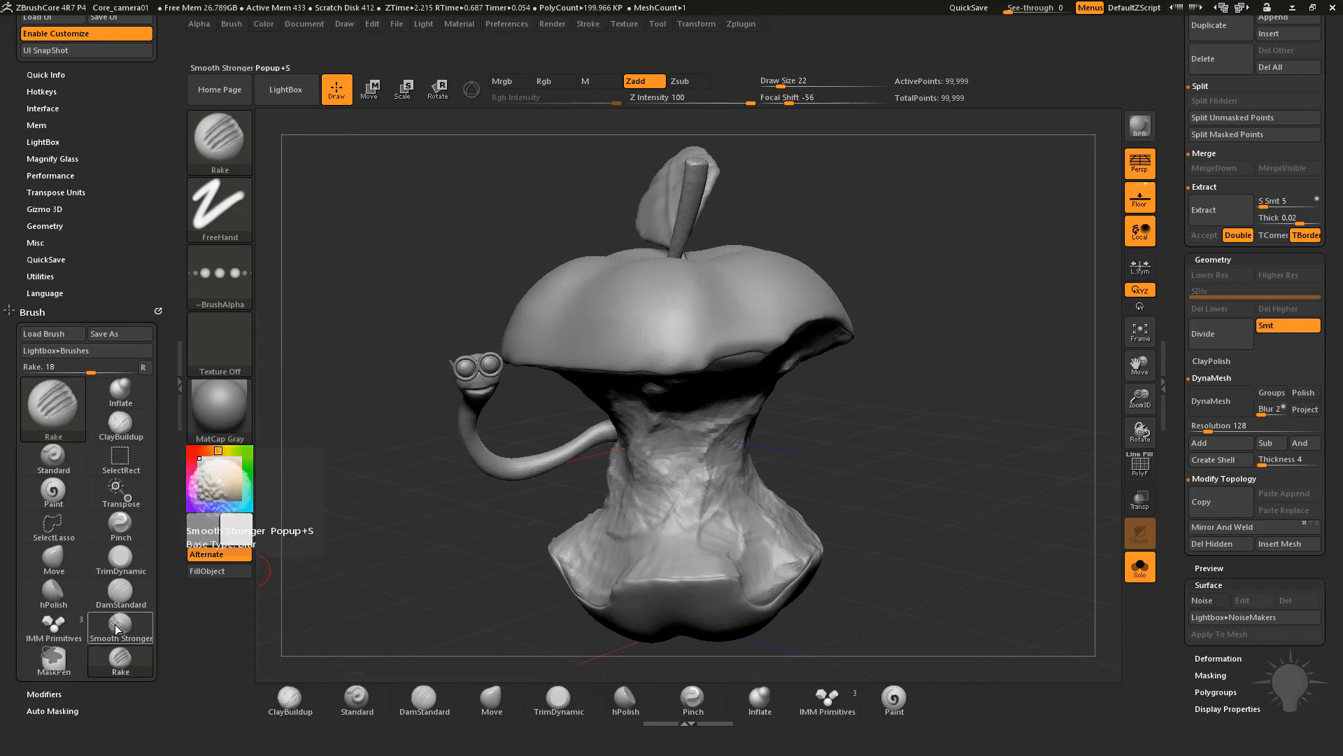
Step: With Clay as the active brush, place the Rake brush icon on the shelf after Paint and turn off Enable Customize
{"action": "left_click", "coordinate": [220, 140]}
{"action": "left_click", "coordinate": [373, 174]}
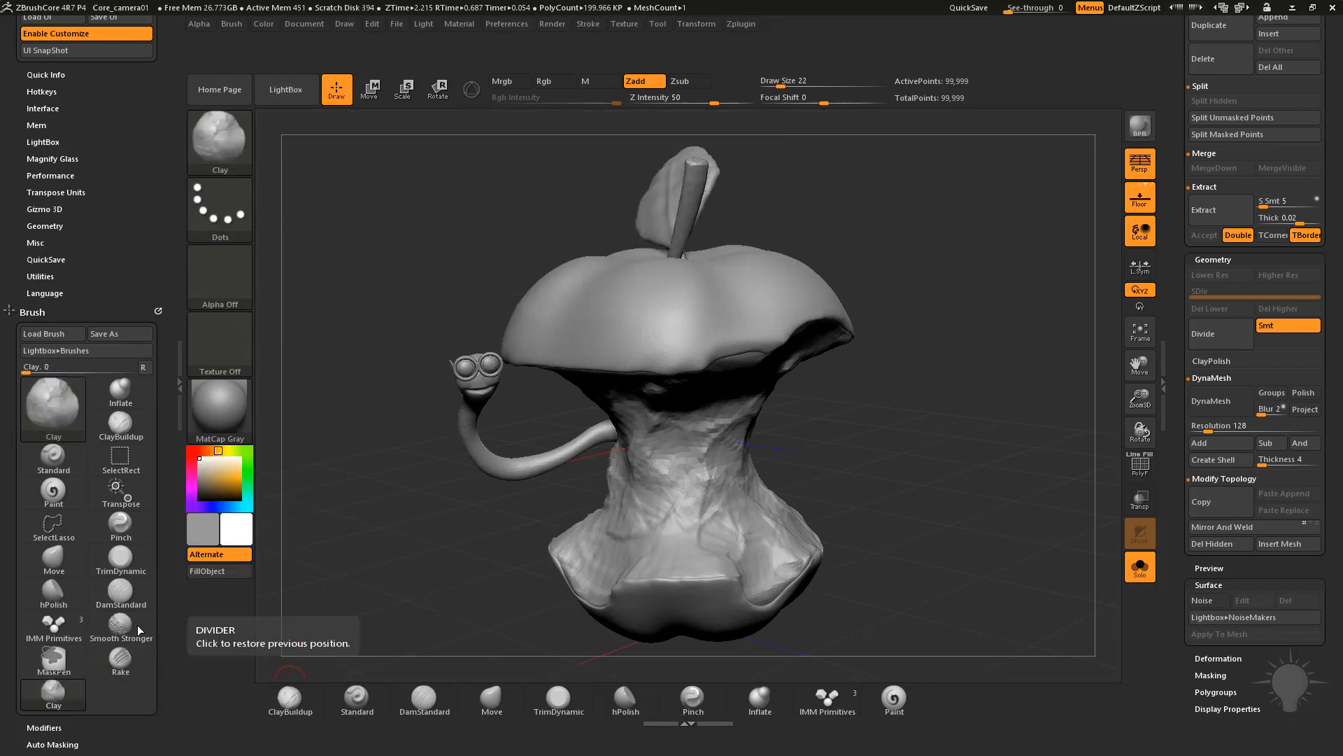
{"action": "mouse_move", "coordinate": [120, 671]}
{"action": "mouse_move", "coordinate": [118, 664]}
{"action": "left_mouse_down", "text": "ctrl+alt"}
{"action": "mouse_move", "coordinate": [944, 729]}
{"action": "mouse_move", "coordinate": [1016, 702]}
{"action": "left_mouse_up", "text": "ctrl+alt"}
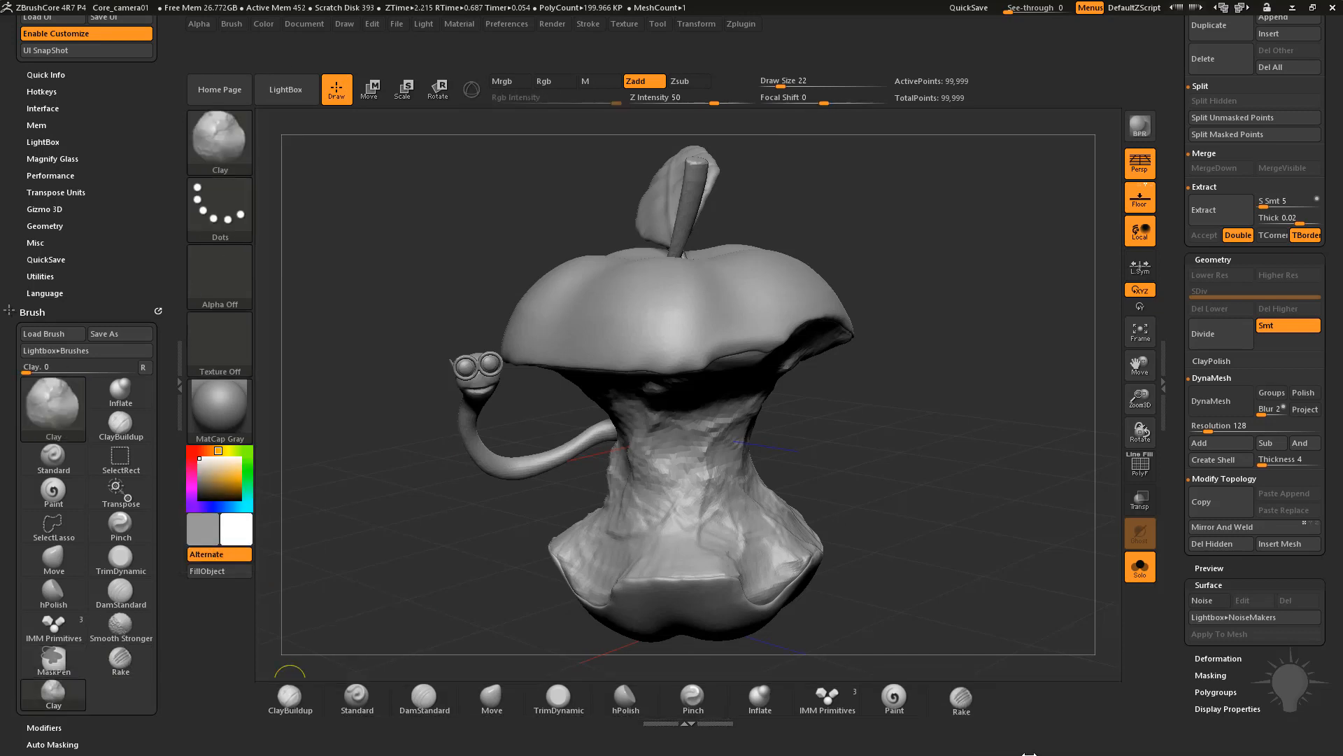
{"action": "left_click", "coordinate": [78, 34]}
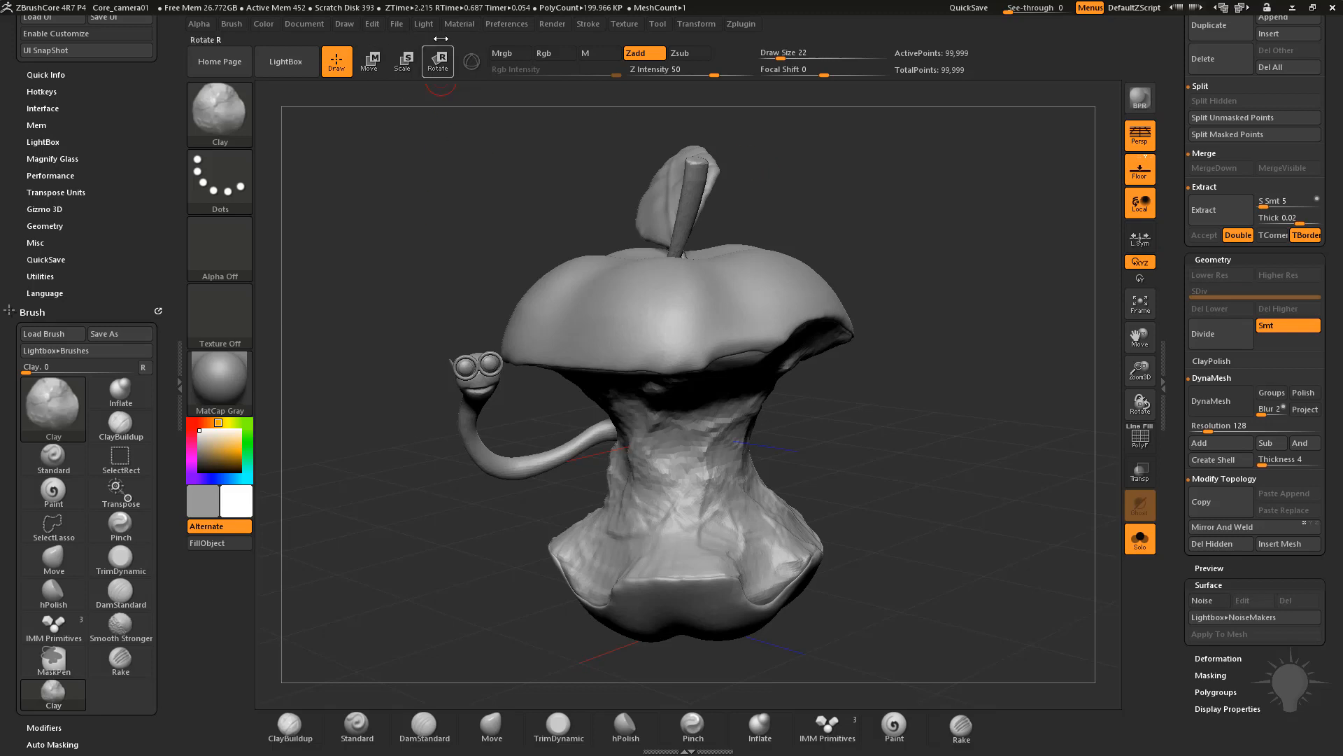
Step: Dock the Light palette at the top of the tray and try to place its Light Color swatch on the shelf below FillObject
{"action": "left_click", "coordinate": [424, 24]}
{"action": "left_click_drag", "start_coordinate": [421, 42], "coordinate": [84, 31]}
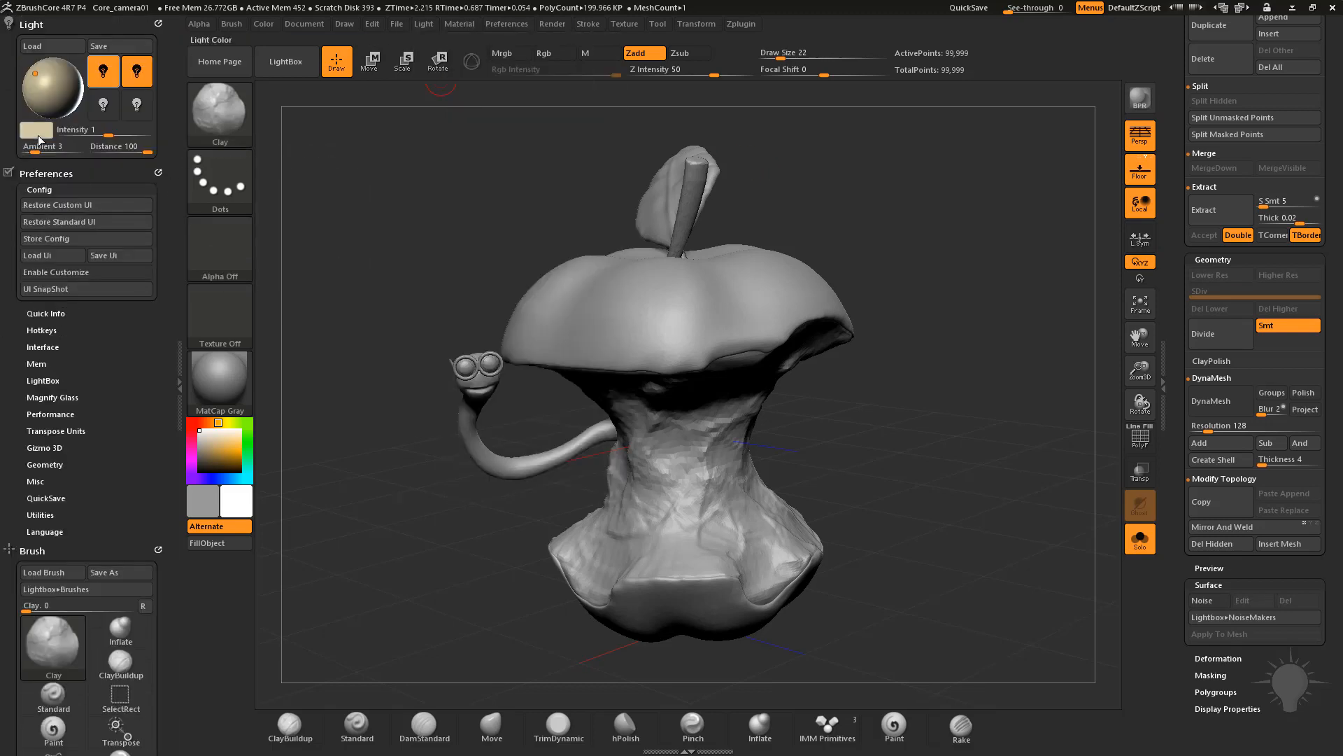
{"action": "mouse_move", "coordinate": [38, 130]}
{"action": "left_mouse_down", "text": "ctrl+alt"}
{"action": "mouse_move", "coordinate": [131, 467]}
{"action": "mouse_move", "coordinate": [228, 569]}
{"action": "left_mouse_up", "text": "ctrl+alt"}
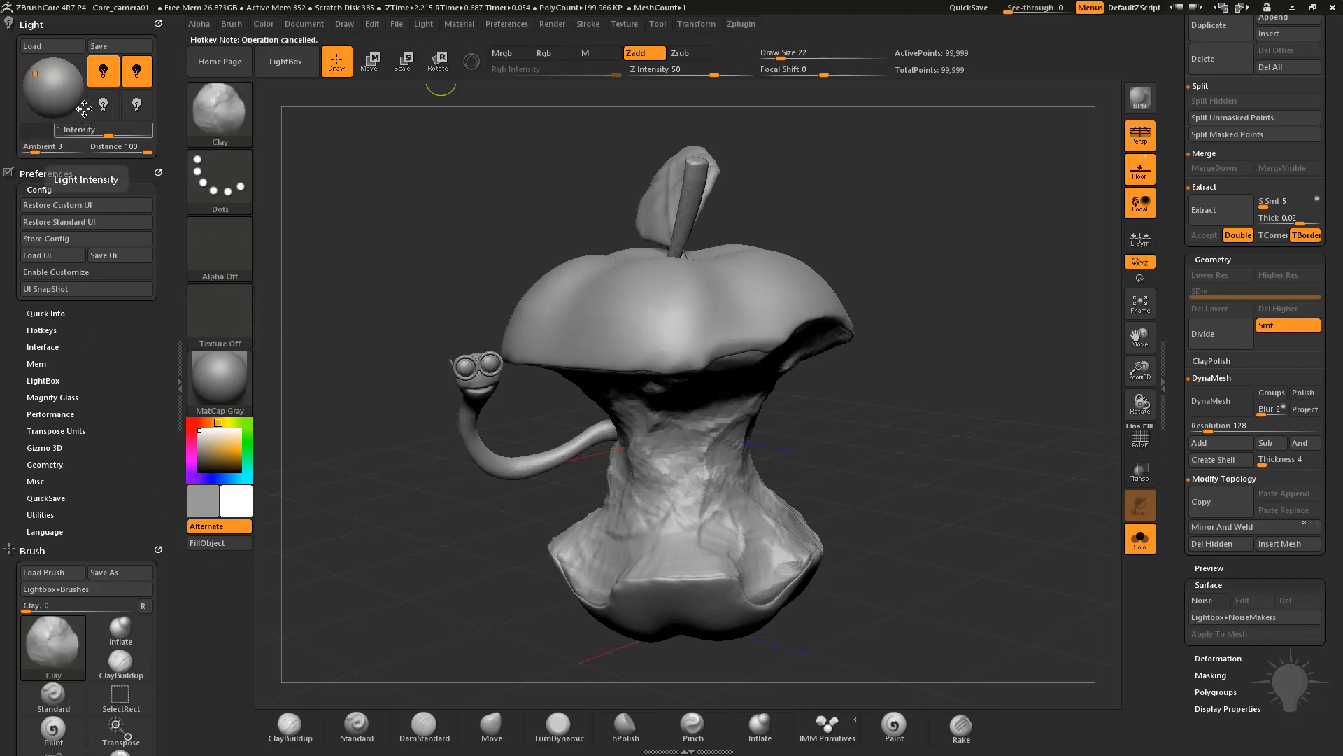
Step: Replace the docked Light palette with the Alpha palette and make Alpha 33 the current alpha
{"action": "left_click", "coordinate": [158, 24]}
{"action": "left_click", "coordinate": [199, 24]}
{"action": "left_click", "coordinate": [192, 36]}
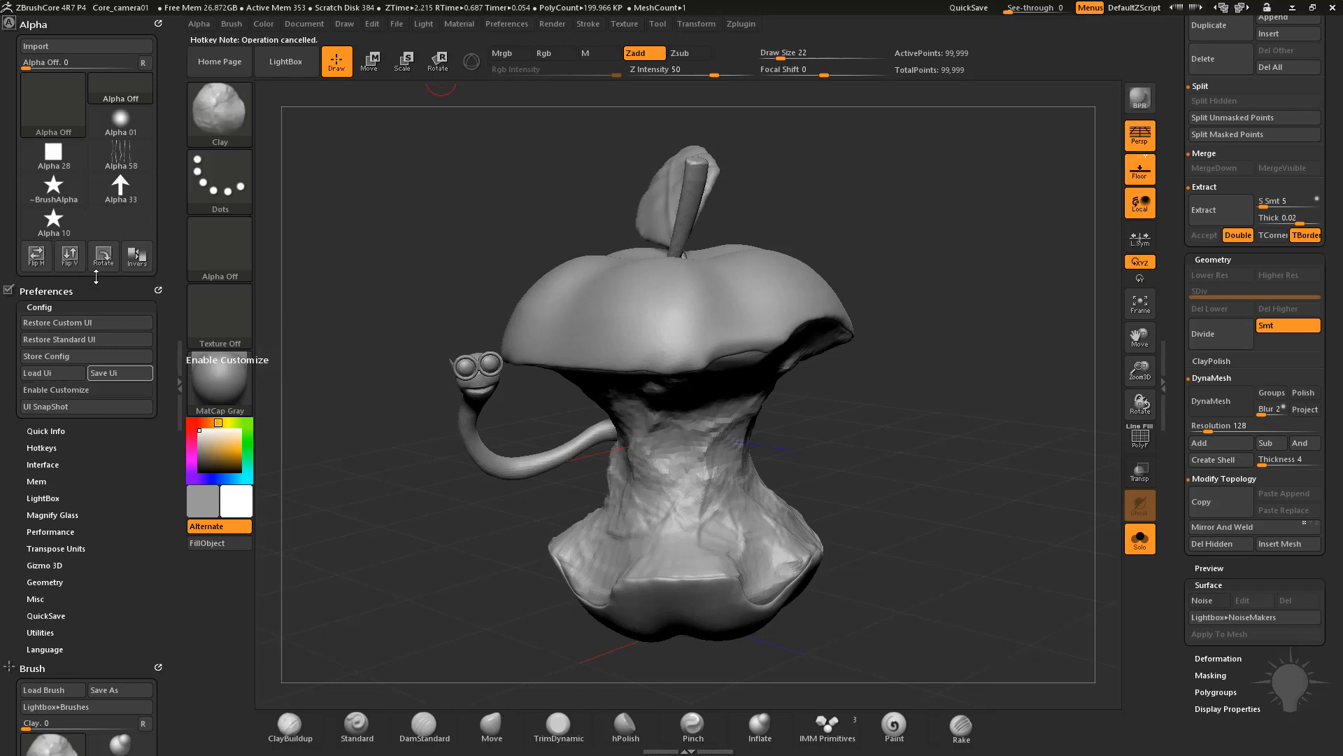
{"action": "left_click", "coordinate": [123, 186]}
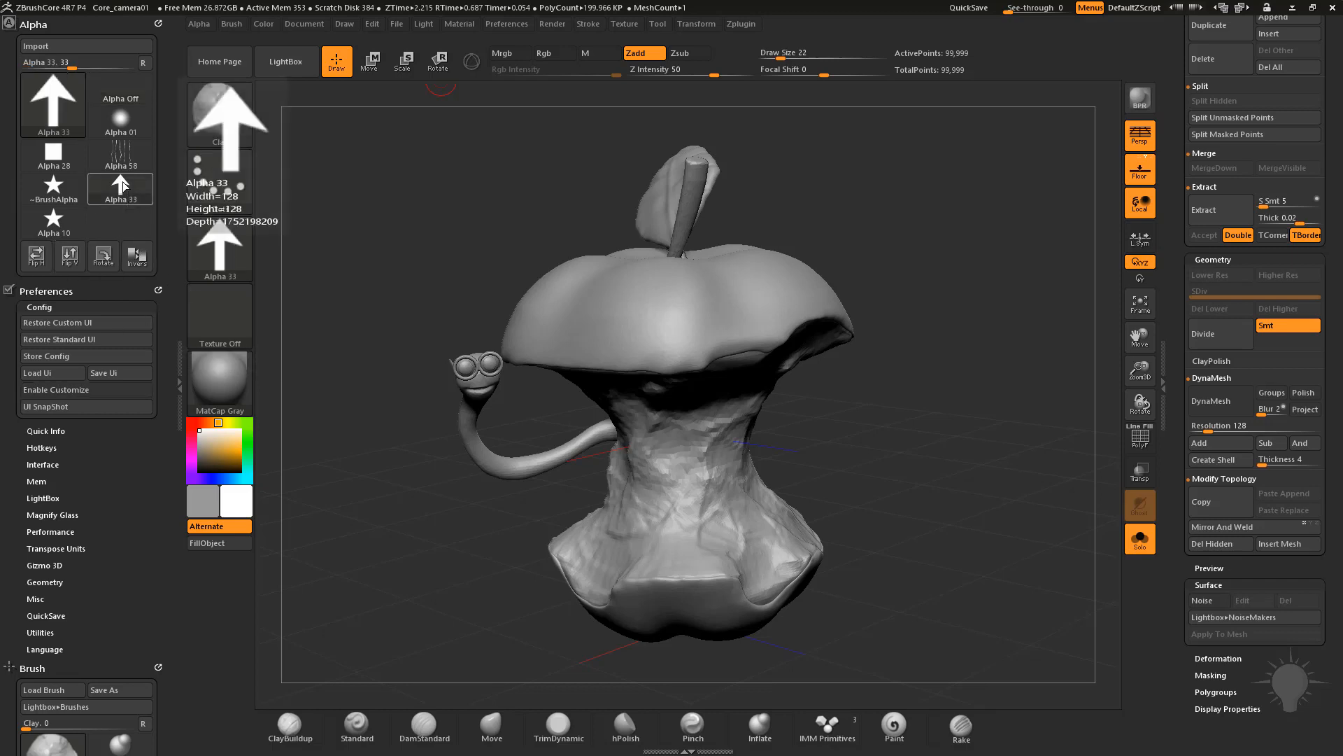
Step: Try the rotate, horizontal flip and vertical flip commands on the Alpha 33 arrow, ending with it pointing up again
{"action": "left_click", "coordinate": [114, 266]}
{"action": "left_click", "coordinate": [113, 265]}
{"action": "left_click", "coordinate": [112, 264]}
{"action": "left_click", "coordinate": [109, 263]}
{"action": "left_click", "coordinate": [79, 263]}
{"action": "left_click", "coordinate": [46, 264]}
{"action": "left_click", "coordinate": [46, 265]}
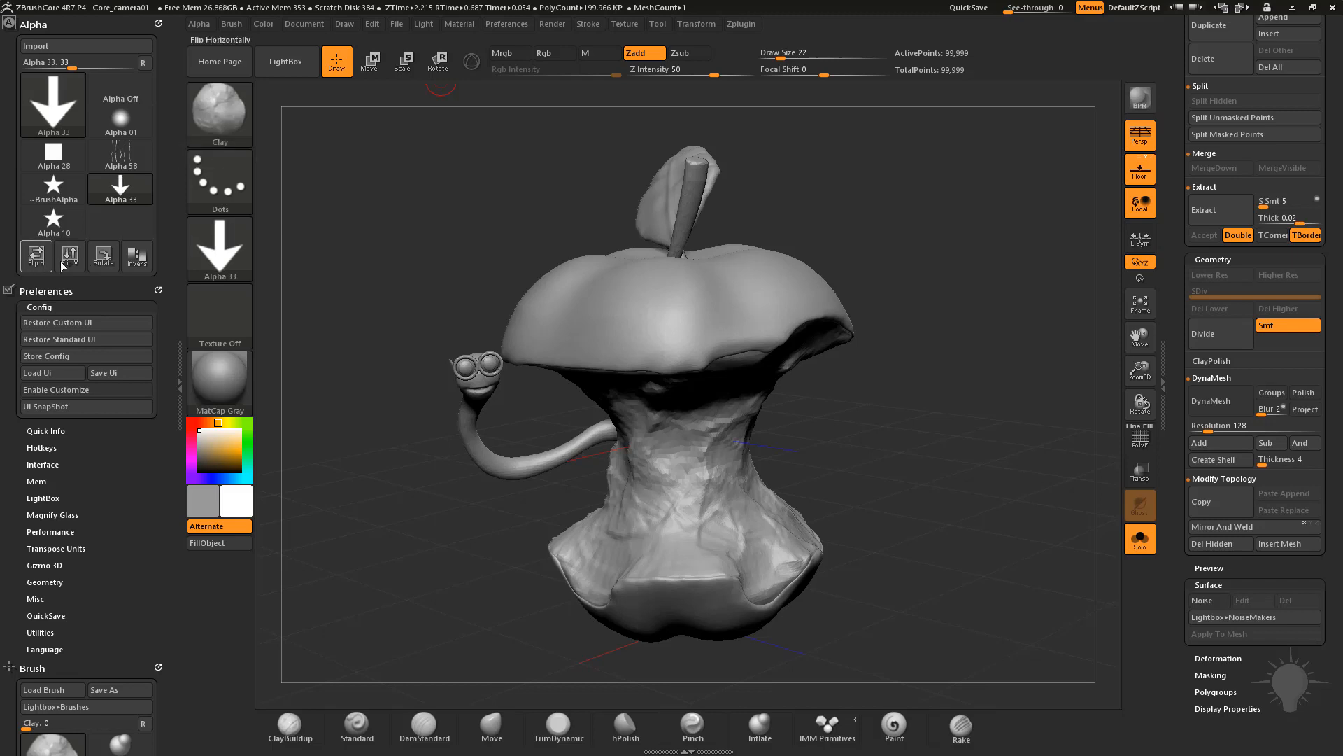
{"action": "left_click", "coordinate": [70, 256]}
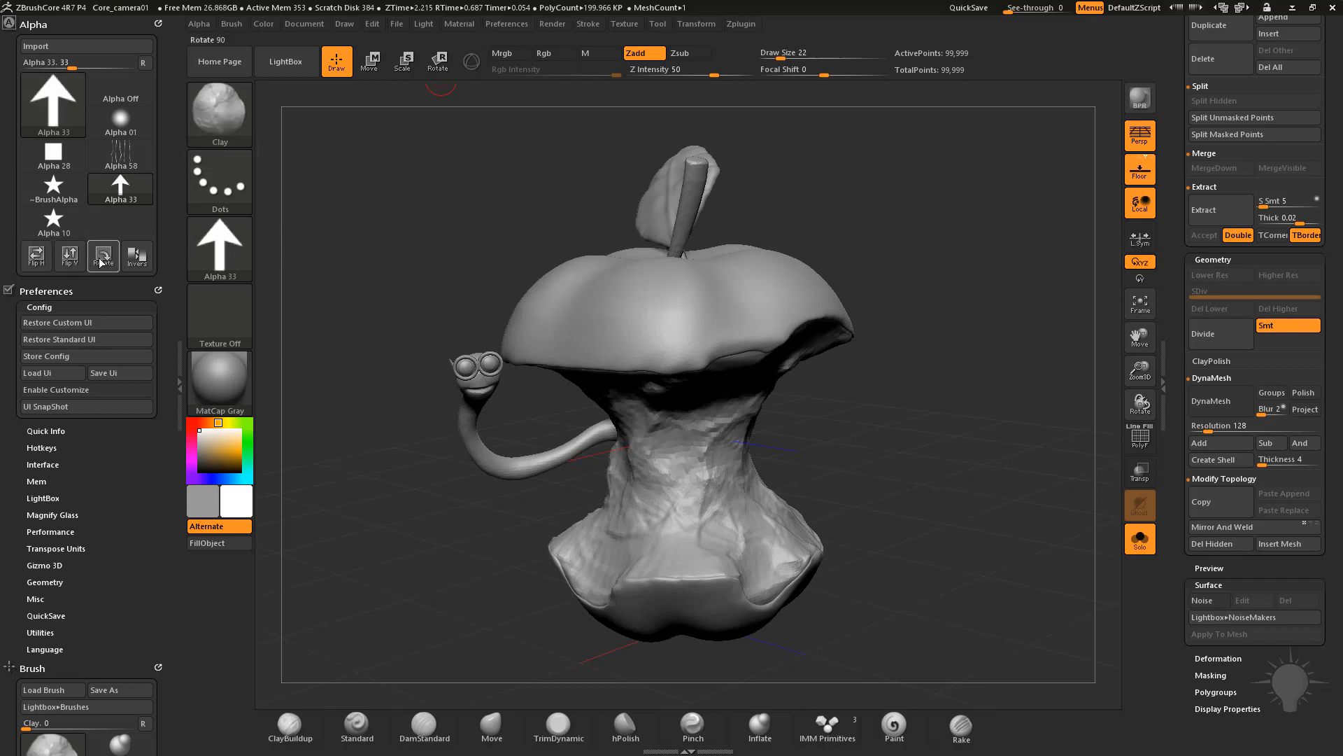
Step: Try to assign a custom hotkey to the alpha's Flip H command
{"action": "left_click", "coordinate": [43, 261], "text": "ctrl+alt"}
{"action": "left_click", "coordinate": [48, 267], "text": "ctrl+alt"}
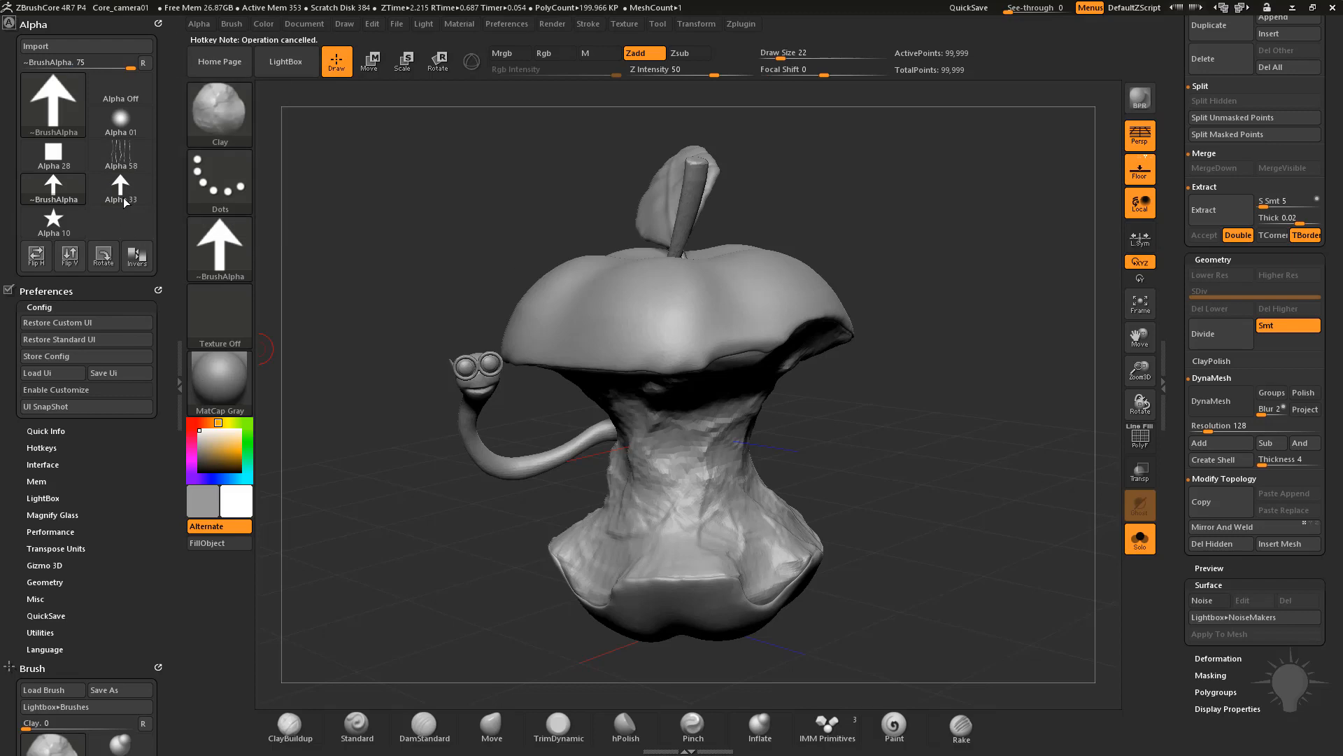
{"action": "key", "text": "ctrl"}
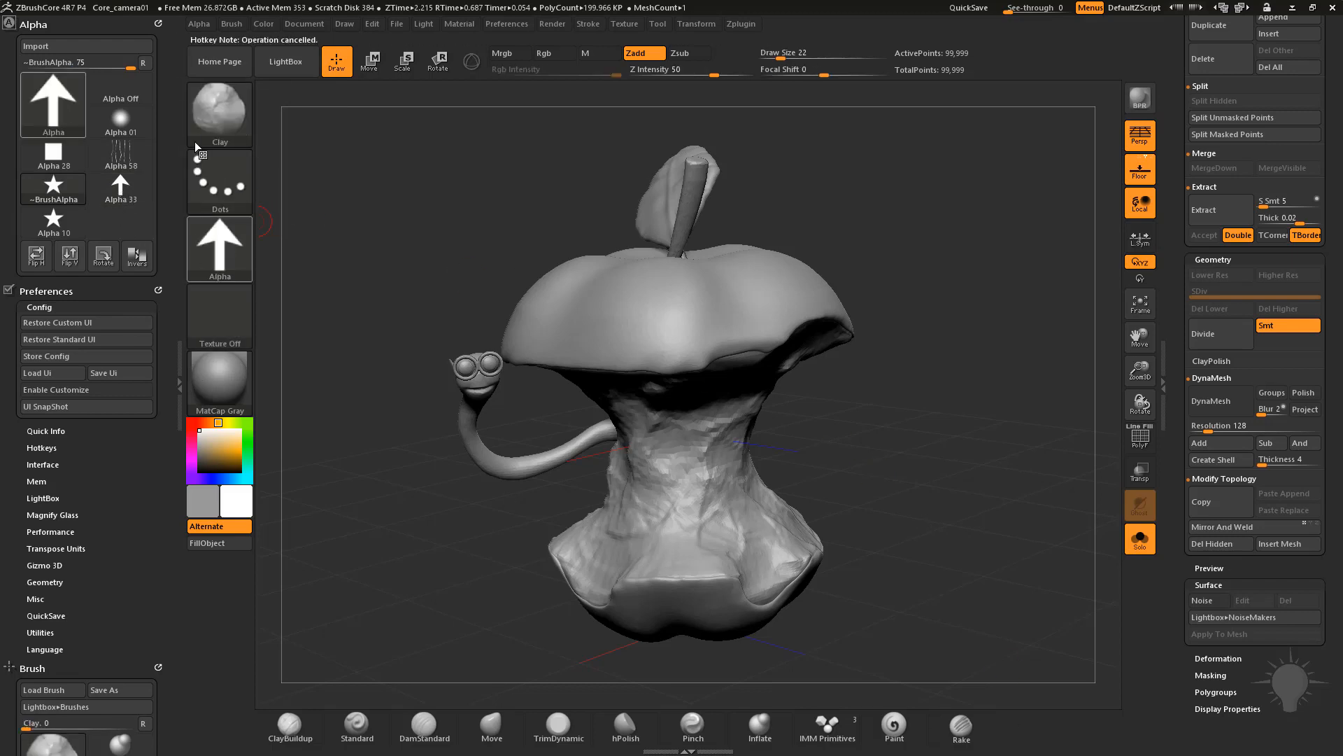
{"action": "scroll", "coordinate": [155, 37], "scroll_direction": "down", "scroll_amount": 4}
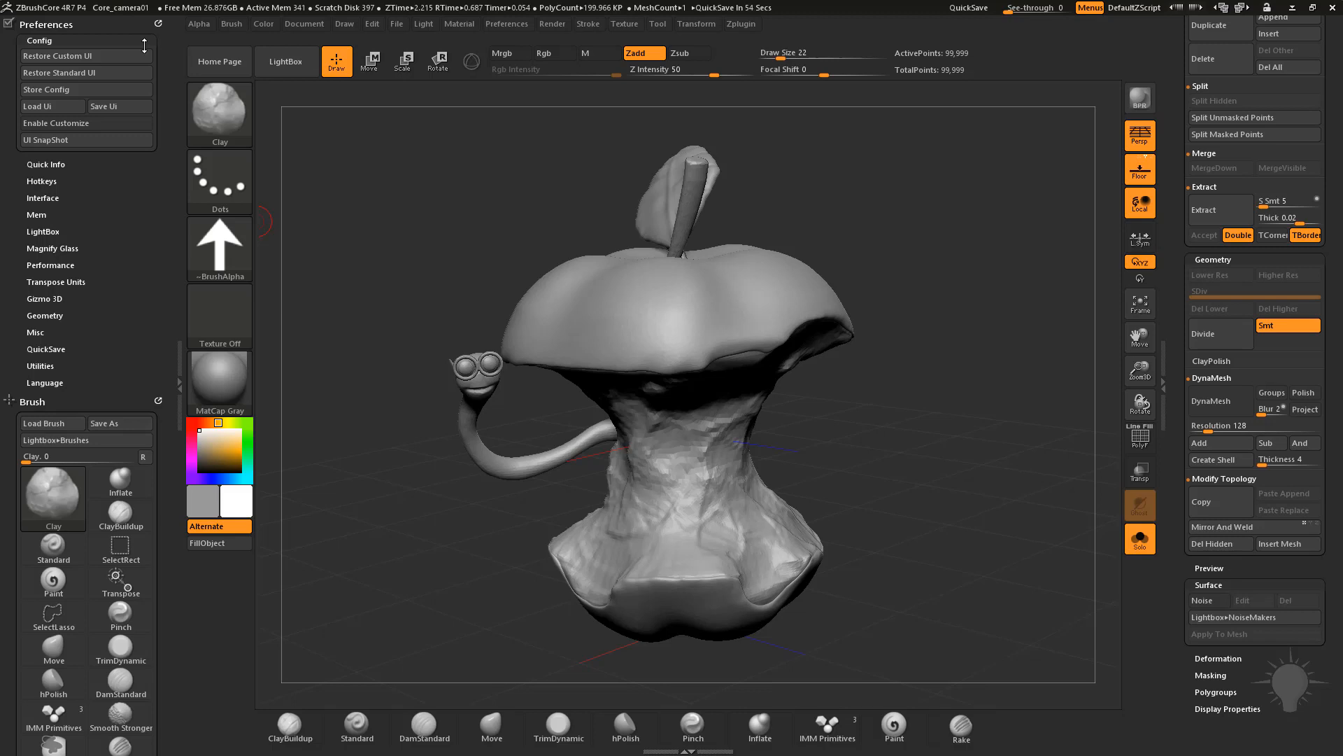
Step: Expand the ClayPolish settings under Geometry and load the Core_camera01.ZPR project without saving the current changes
{"action": "scroll", "coordinate": [1163, 315], "scroll_direction": "down", "scroll_amount": 2}
{"action": "left_click_drag", "start_coordinate": [1164, 314], "coordinate": [1169, 327]}
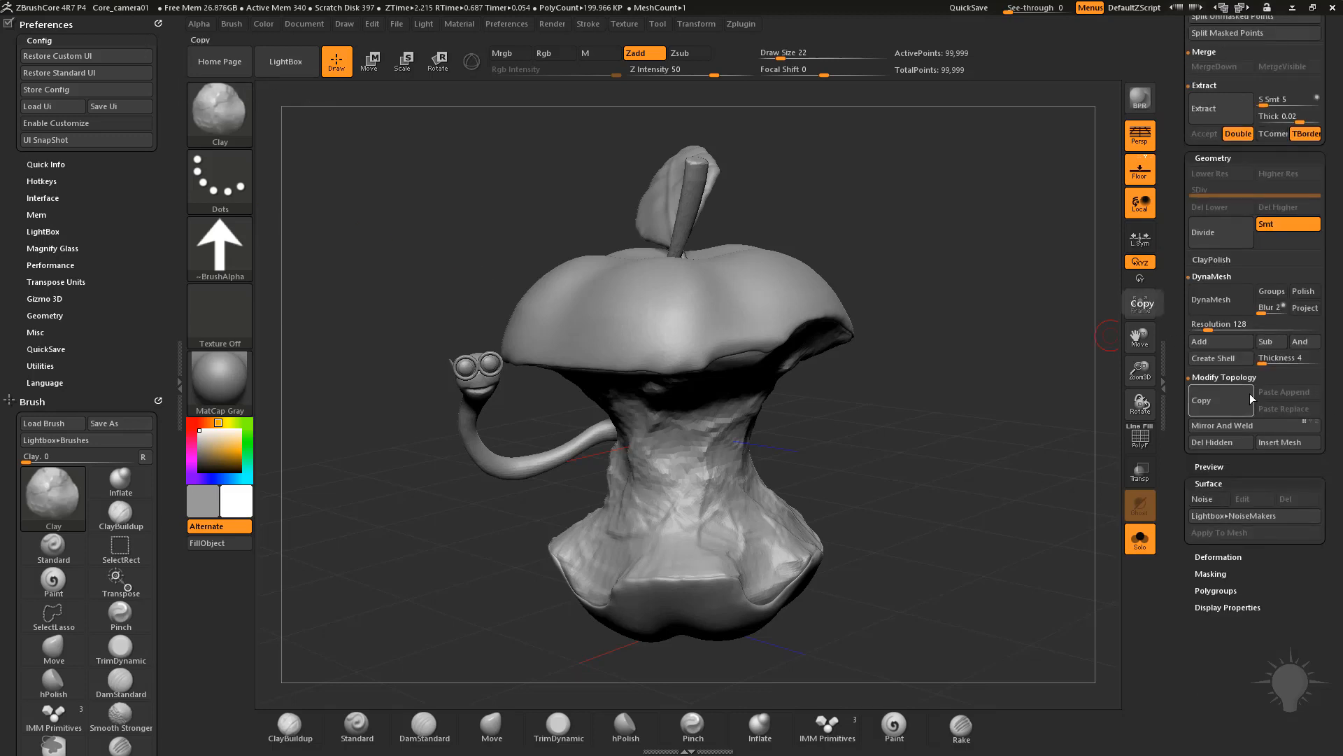
{"action": "left_click", "coordinate": [1212, 261]}
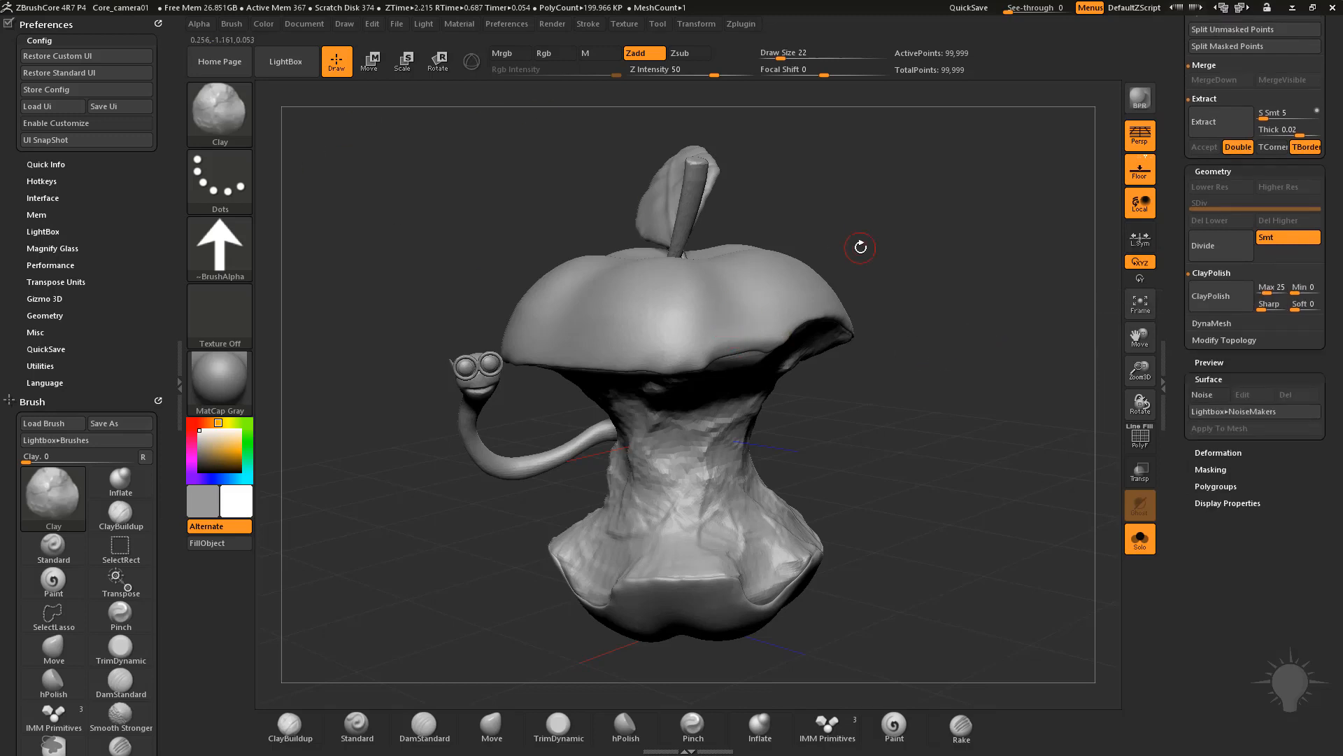
{"action": "key", "text": "comma"}
{"action": "double_click", "coordinate": [378, 135]}
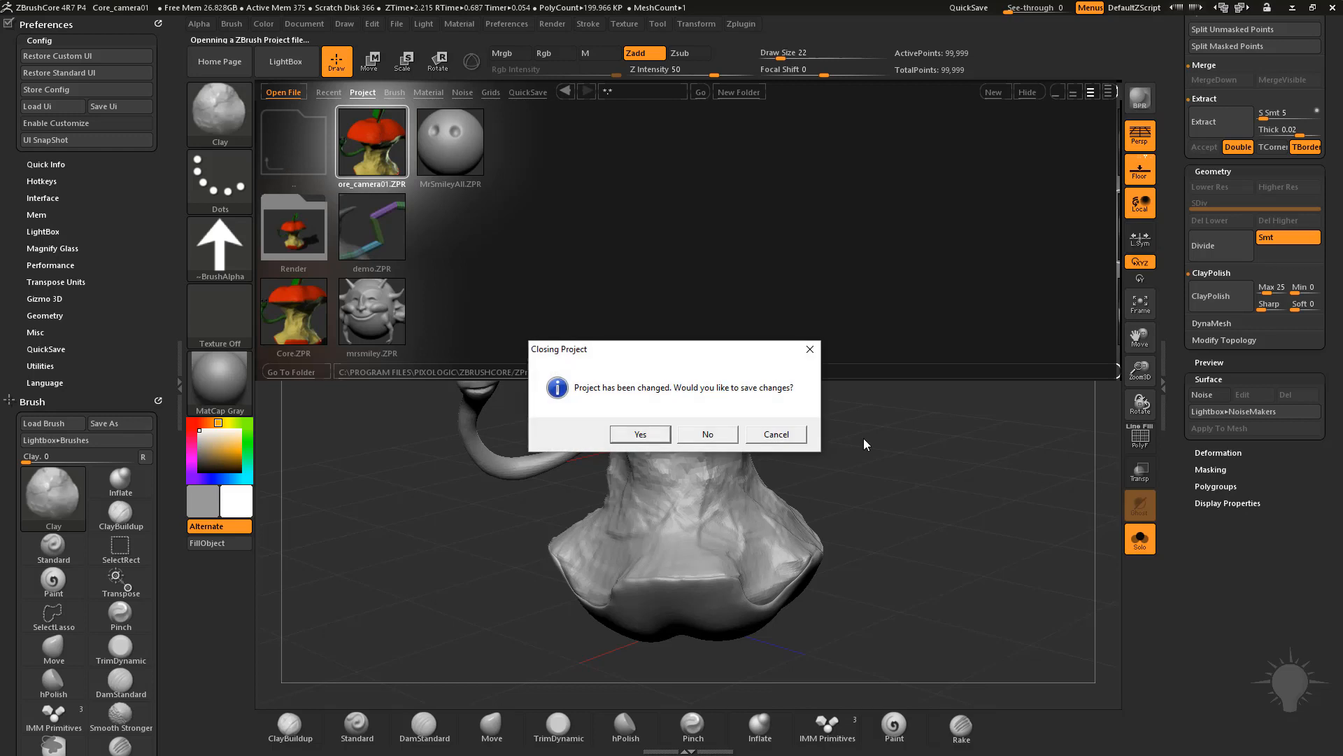
{"action": "left_click", "coordinate": [707, 434]}
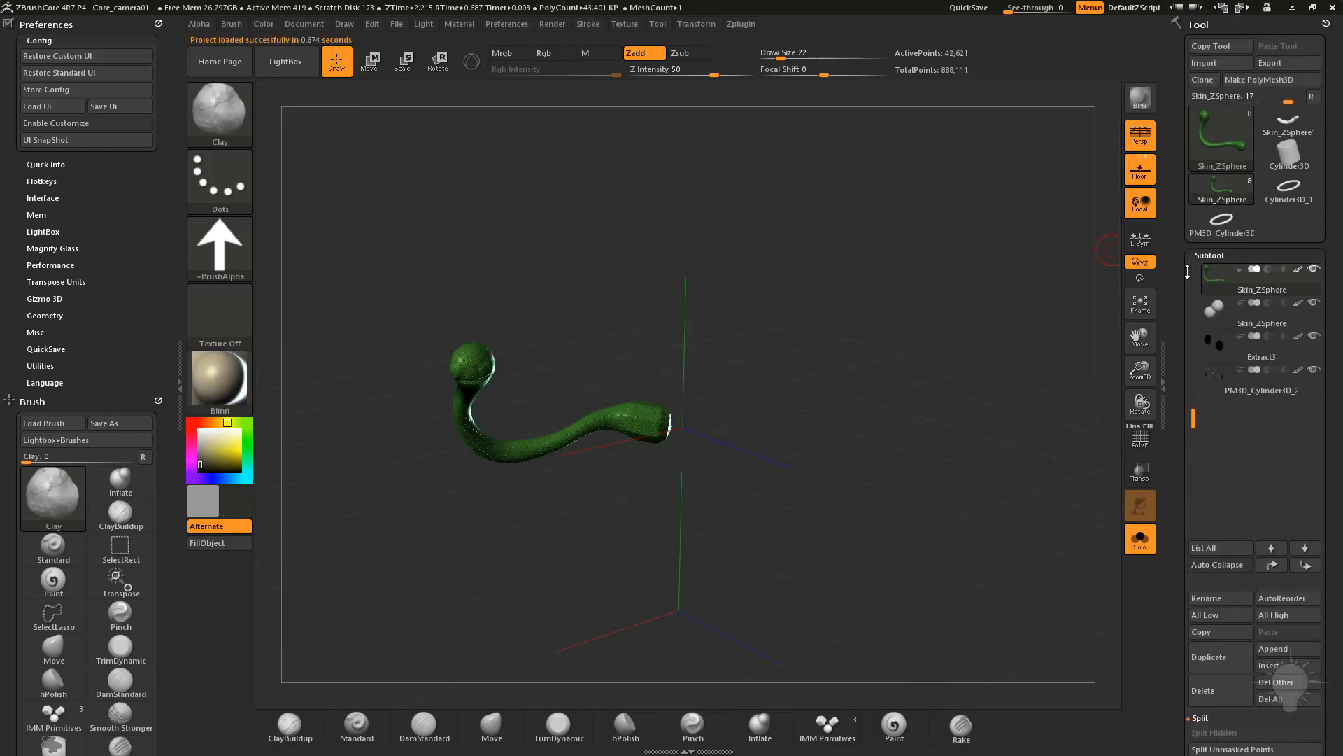
Step: Set the active color to white and switch the material to MatCap Gray
{"action": "left_click_drag", "start_coordinate": [234, 459], "coordinate": [182, 419]}
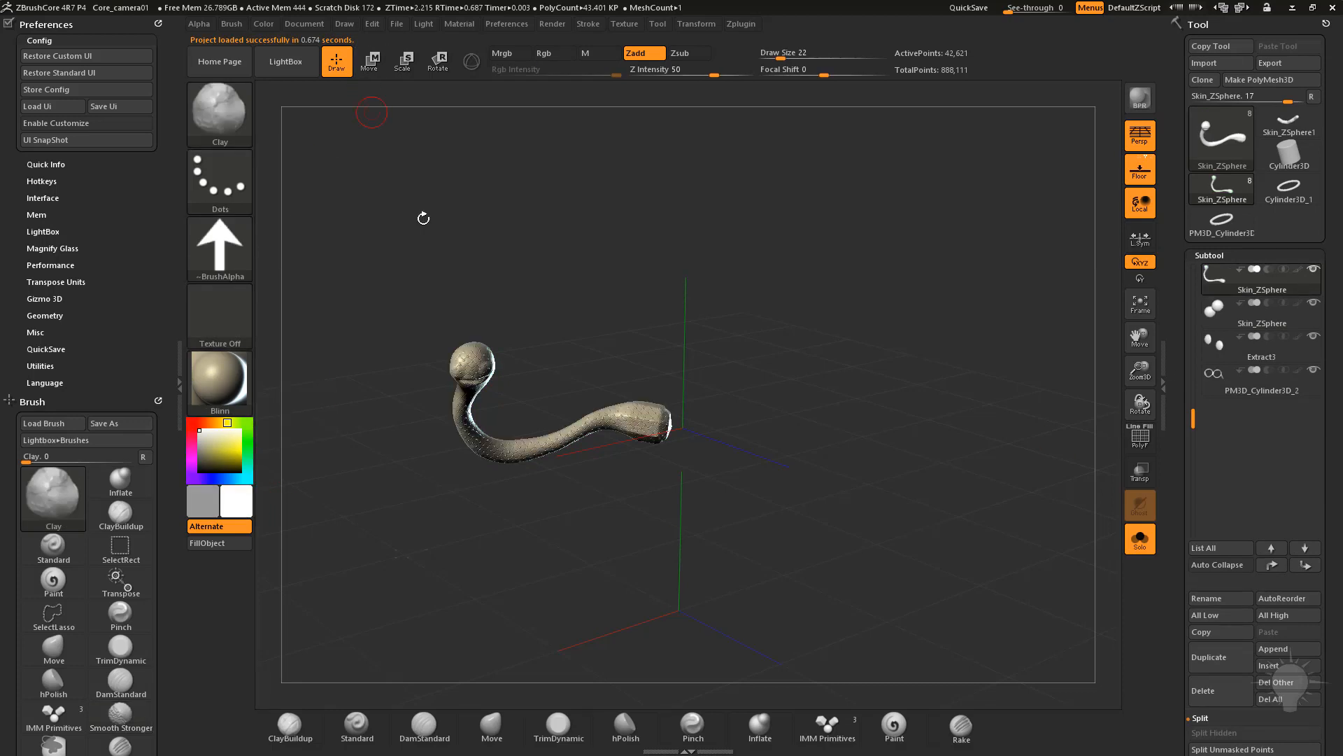
{"action": "left_click", "coordinate": [226, 373]}
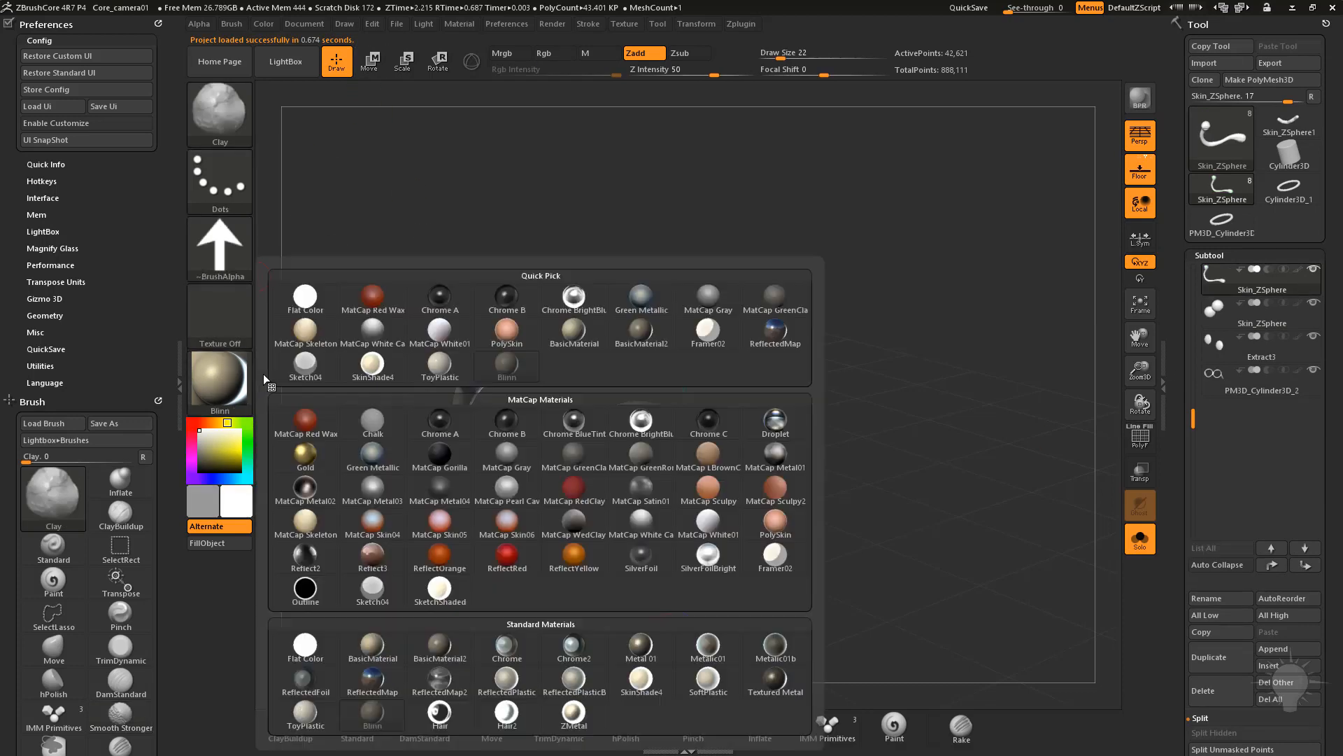
{"action": "left_click", "coordinate": [696, 307]}
Step: Select the second subtool, the PolySphere apple core, and turn off Solo to show all subtools
{"action": "scroll", "coordinate": [1238, 326], "scroll_direction": "up", "scroll_amount": 4}
{"action": "left_click", "coordinate": [1238, 326]}
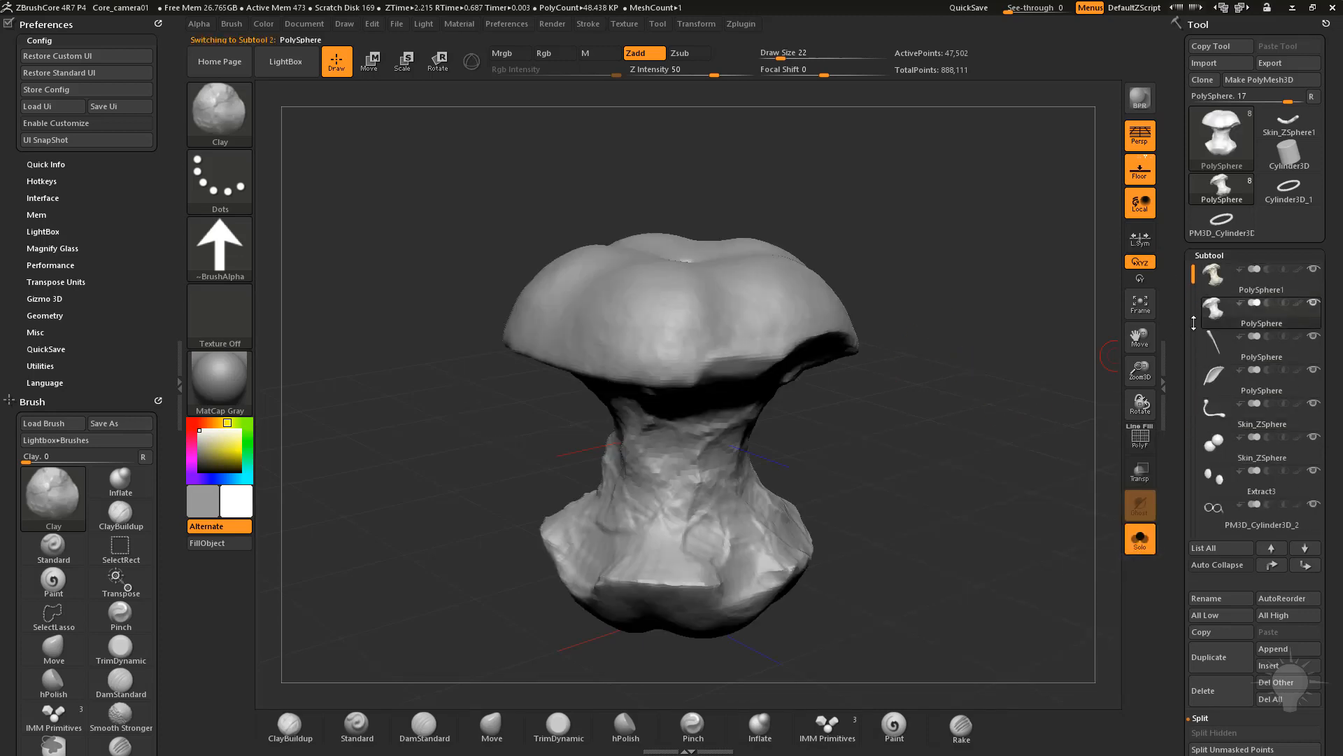
{"action": "left_click", "coordinate": [1139, 539]}
Step: Try ClayPolish with Max 15 on the apple core, inspect the surface, and undo it
{"action": "scroll", "coordinate": [1193, 374], "scroll_direction": "down", "scroll_amount": 10}
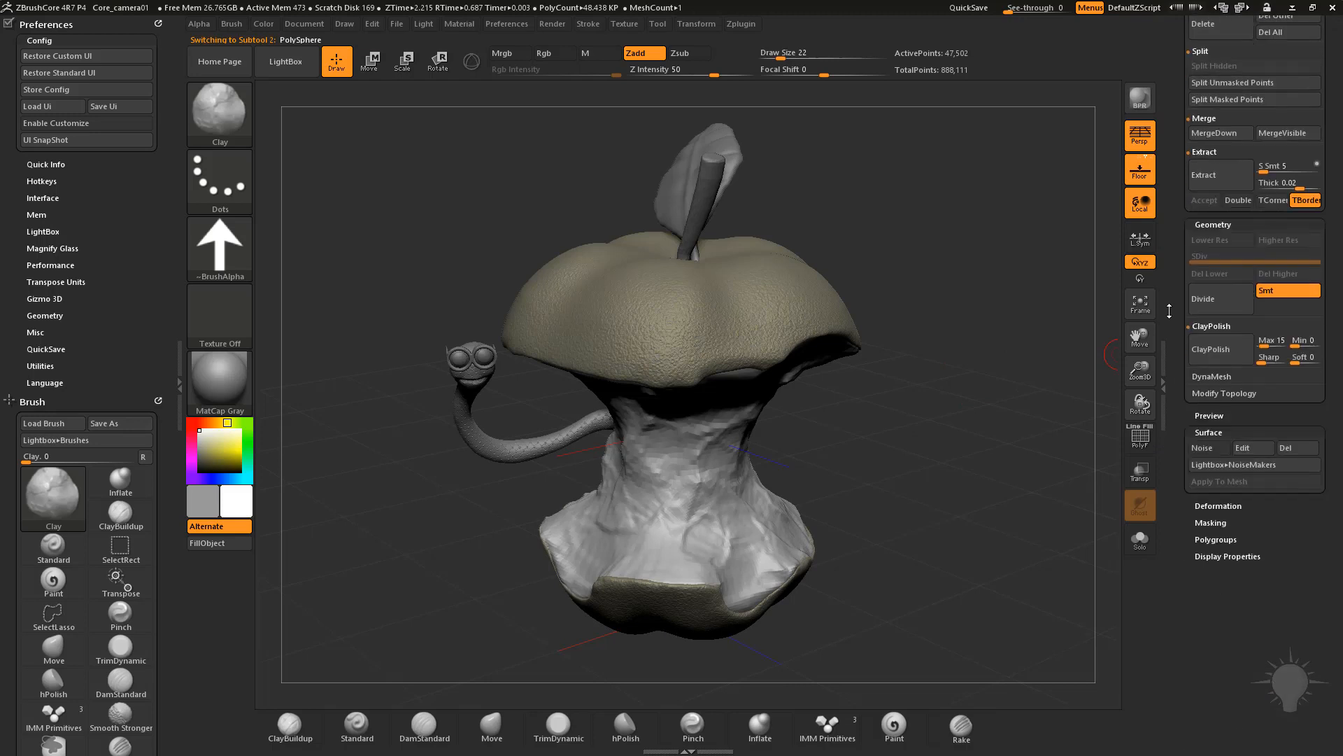
{"action": "left_click", "coordinate": [1235, 323]}
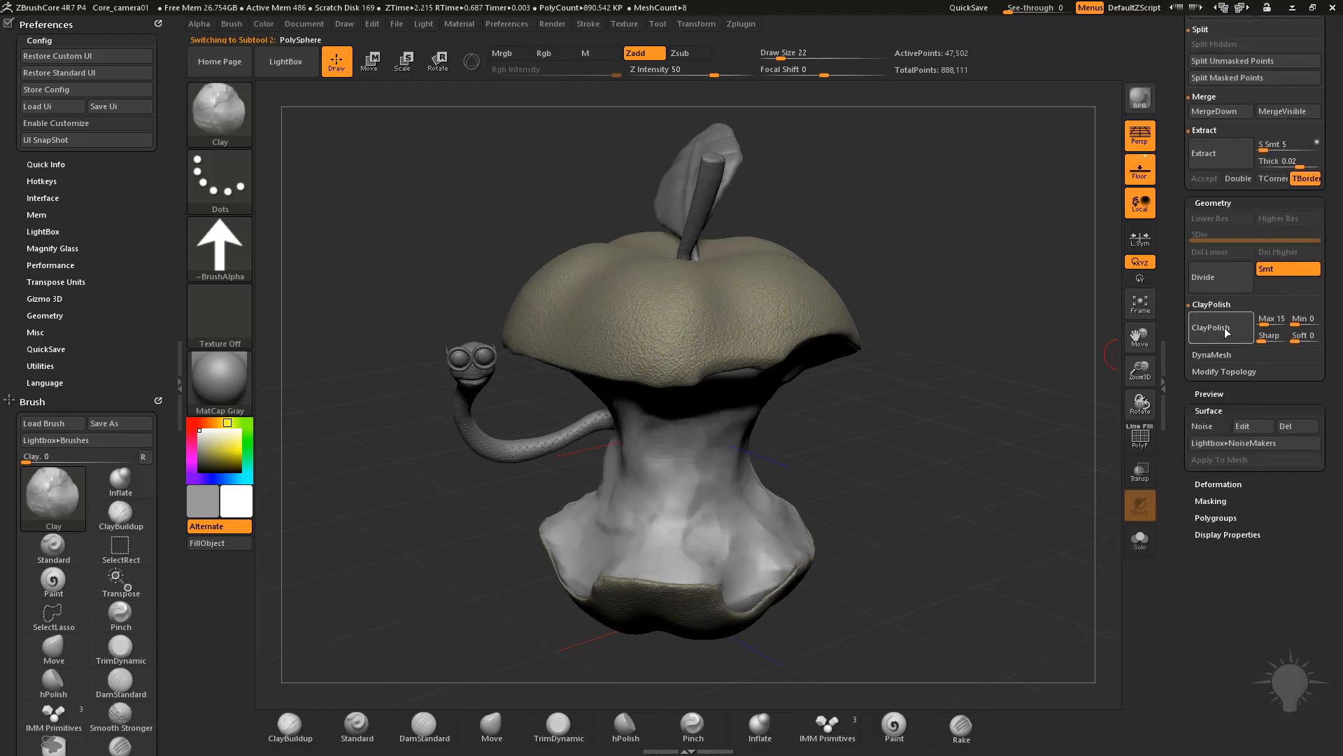
{"action": "left_click_drag", "start_coordinate": [912, 464], "coordinate": [1112, 331]}
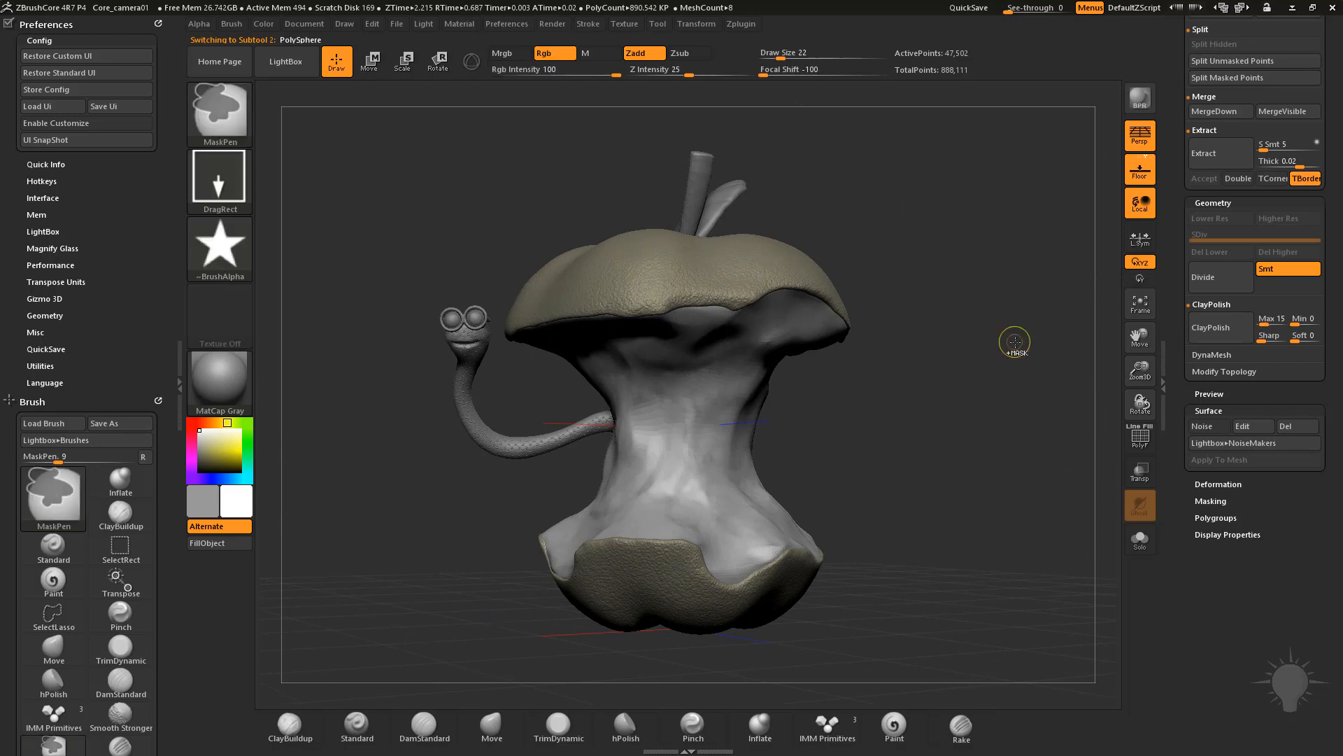
{"action": "key", "text": "ctrl+z"}
Step: Apply ClayPolish to the apple core with a higher Sharp setting and inspect the sharpened surface
{"action": "left_click", "coordinate": [1220, 336]}
{"action": "mouse_move", "coordinate": [980, 343]}
{"action": "left_mouse_down"}
{"action": "mouse_move", "coordinate": [915, 382]}
{"action": "mouse_move", "coordinate": [951, 364]}
{"action": "mouse_move", "coordinate": [1004, 404]}
{"action": "mouse_move", "coordinate": [920, 382]}
{"action": "mouse_move", "coordinate": [1025, 393]}
{"action": "mouse_move", "coordinate": [931, 381]}
{"action": "mouse_move", "coordinate": [906, 409]}
{"action": "mouse_move", "coordinate": [956, 415]}
{"action": "mouse_move", "coordinate": [883, 408]}
{"action": "mouse_move", "coordinate": [990, 417]}
{"action": "mouse_move", "coordinate": [954, 420]}
{"action": "mouse_move", "coordinate": [958, 388]}
{"action": "left_mouse_up"}
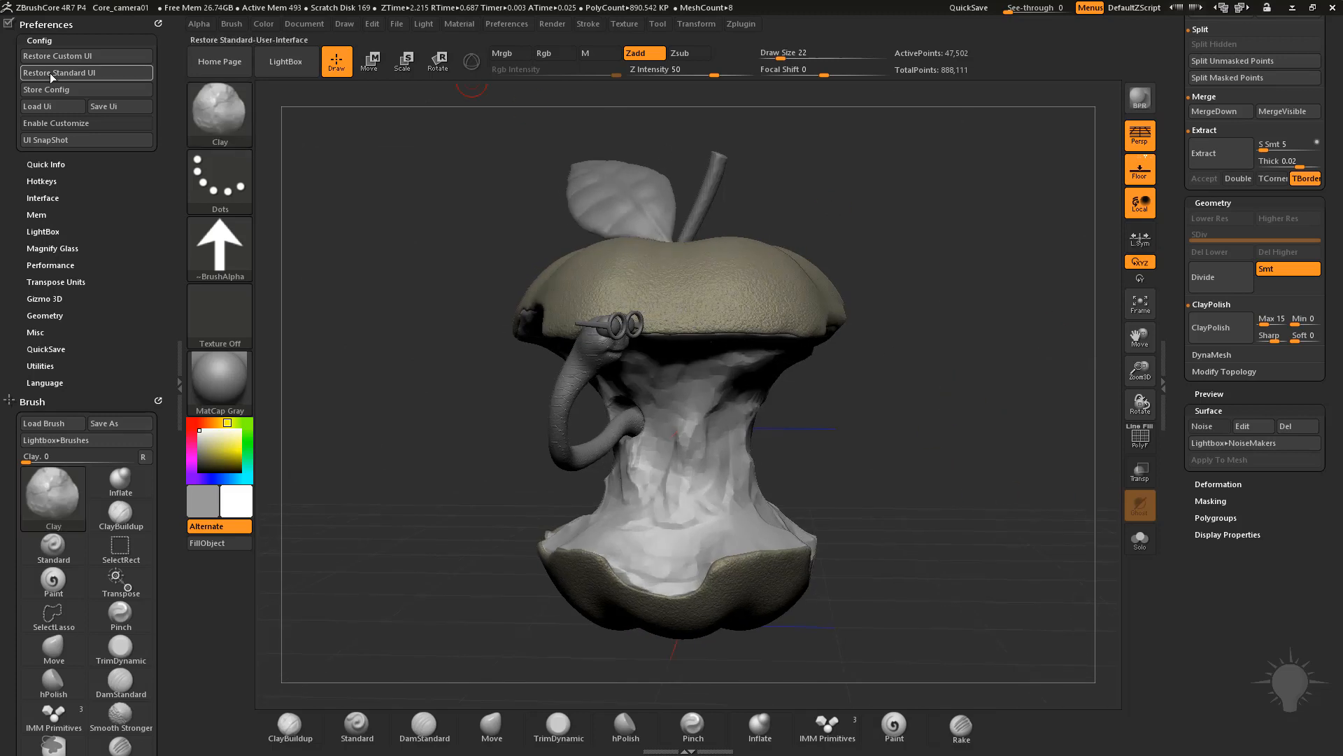
Step: Turn on Enable Customize and place the ClayPolish button with its Sharp and Soft sliders on the brush shelf after Rake
{"action": "left_click", "coordinate": [56, 122]}
{"action": "left_click_drag", "start_coordinate": [1211, 327], "coordinate": [1136, 752], "text": "ctrl+alt"}
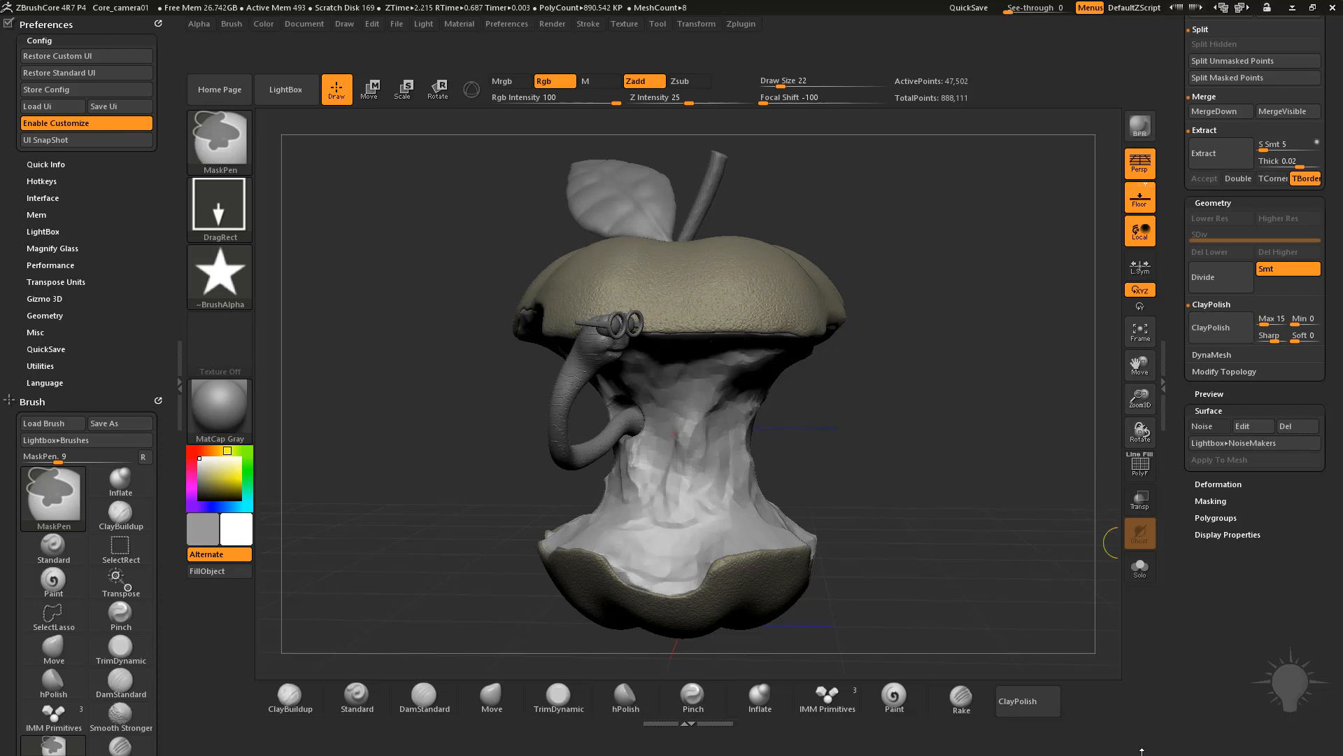
{"action": "left_click_drag", "start_coordinate": [1270, 335], "coordinate": [1081, 695], "text": "ctrl+alt"}
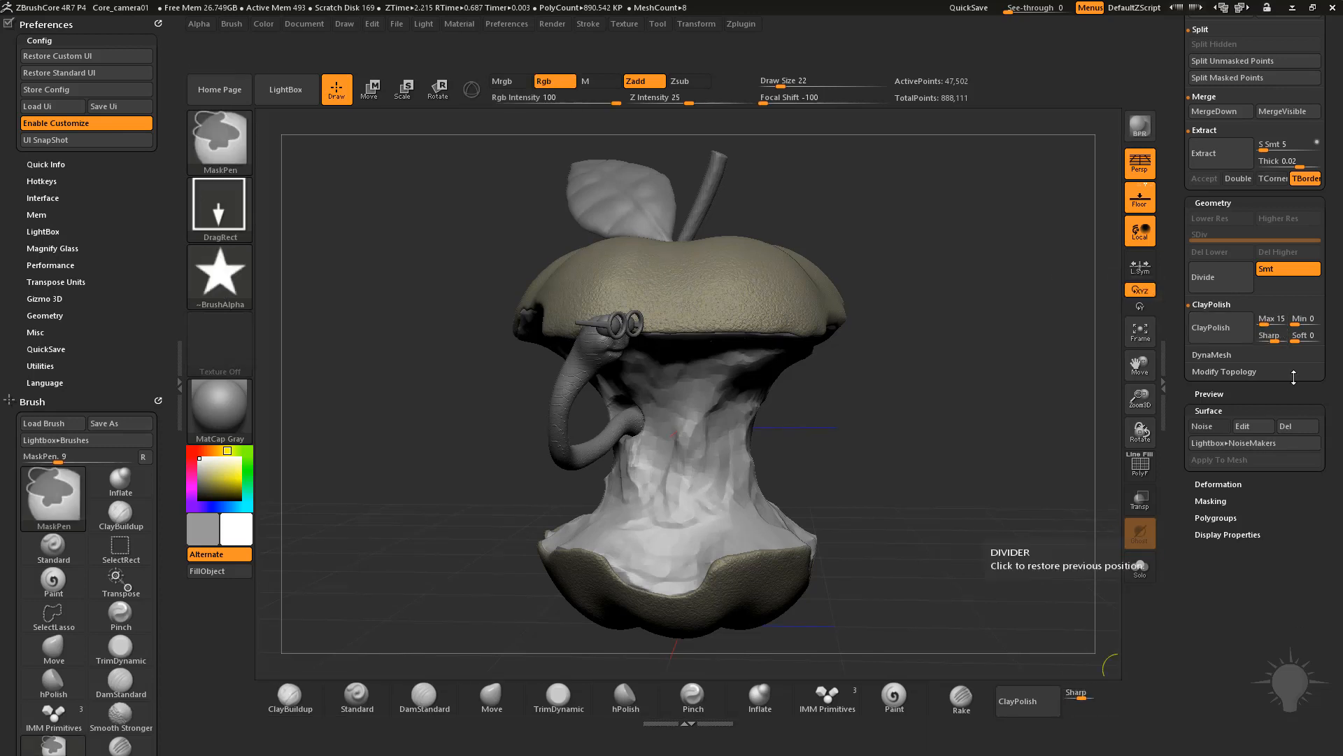
{"action": "left_click_drag", "start_coordinate": [1306, 335], "coordinate": [1077, 708], "text": "ctrl+alt"}
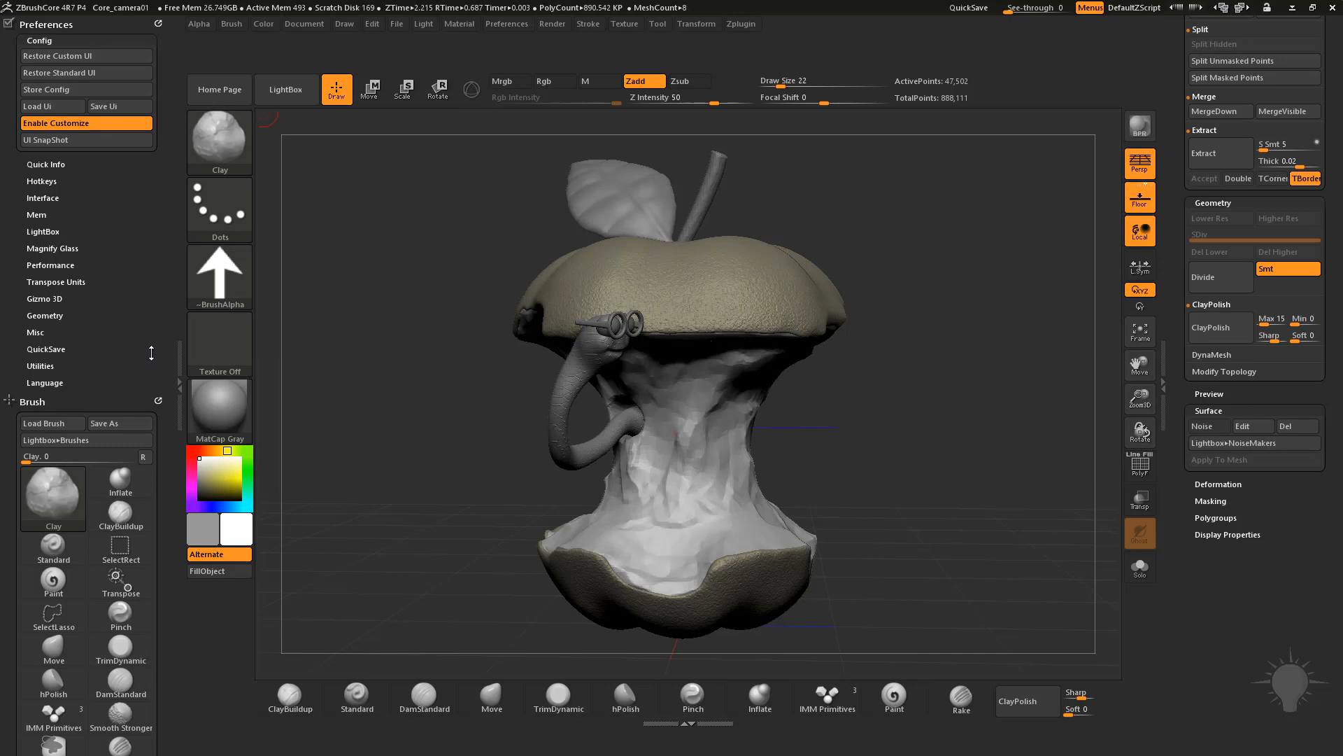
Step: Replace the docked Brush palette with the Material palette below Preferences and reset its list of recent materials
{"action": "left_click", "coordinate": [158, 401]}
{"action": "left_click", "coordinate": [460, 23]}
{"action": "left_click_drag", "start_coordinate": [443, 43], "coordinate": [91, 510]}
{"action": "left_click", "coordinate": [144, 457]}
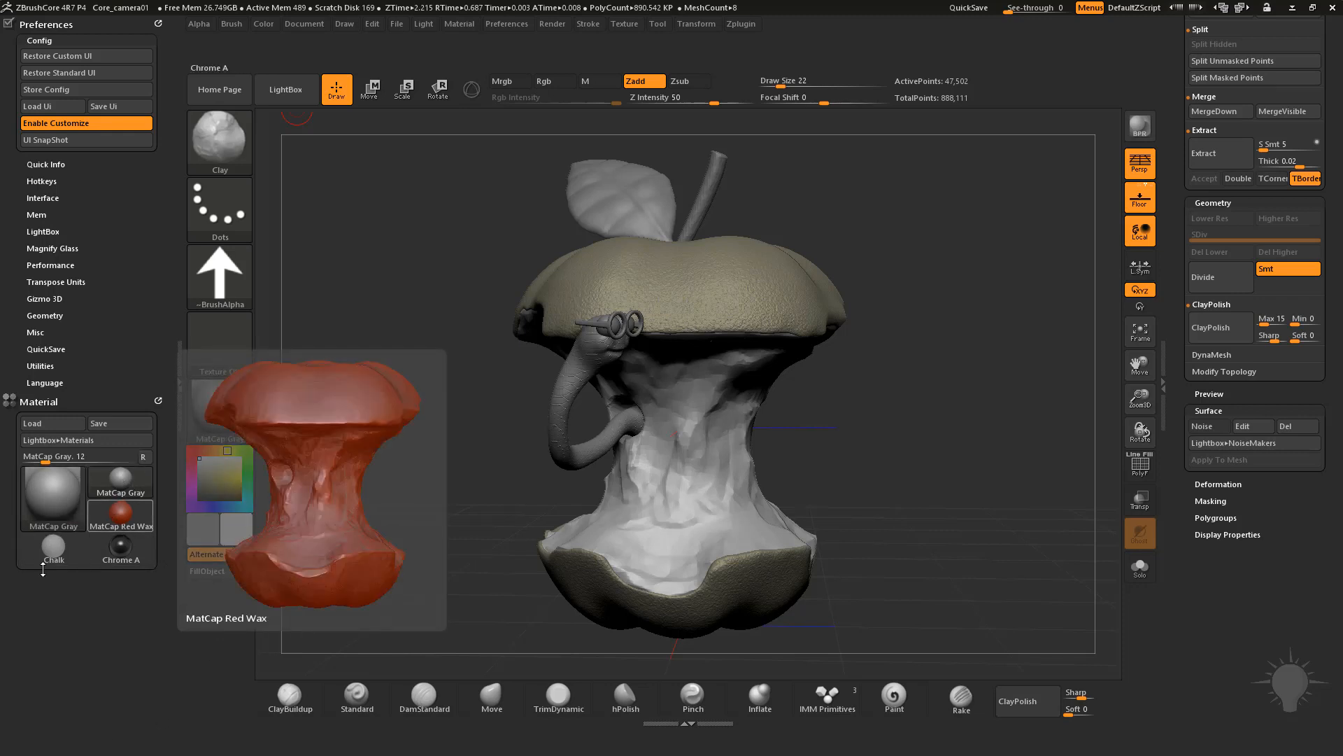
Step: Choose SkinShade4 from the material library so it joins the docked palette, and make Chrome A the active material
{"action": "left_click", "coordinate": [53, 498]}
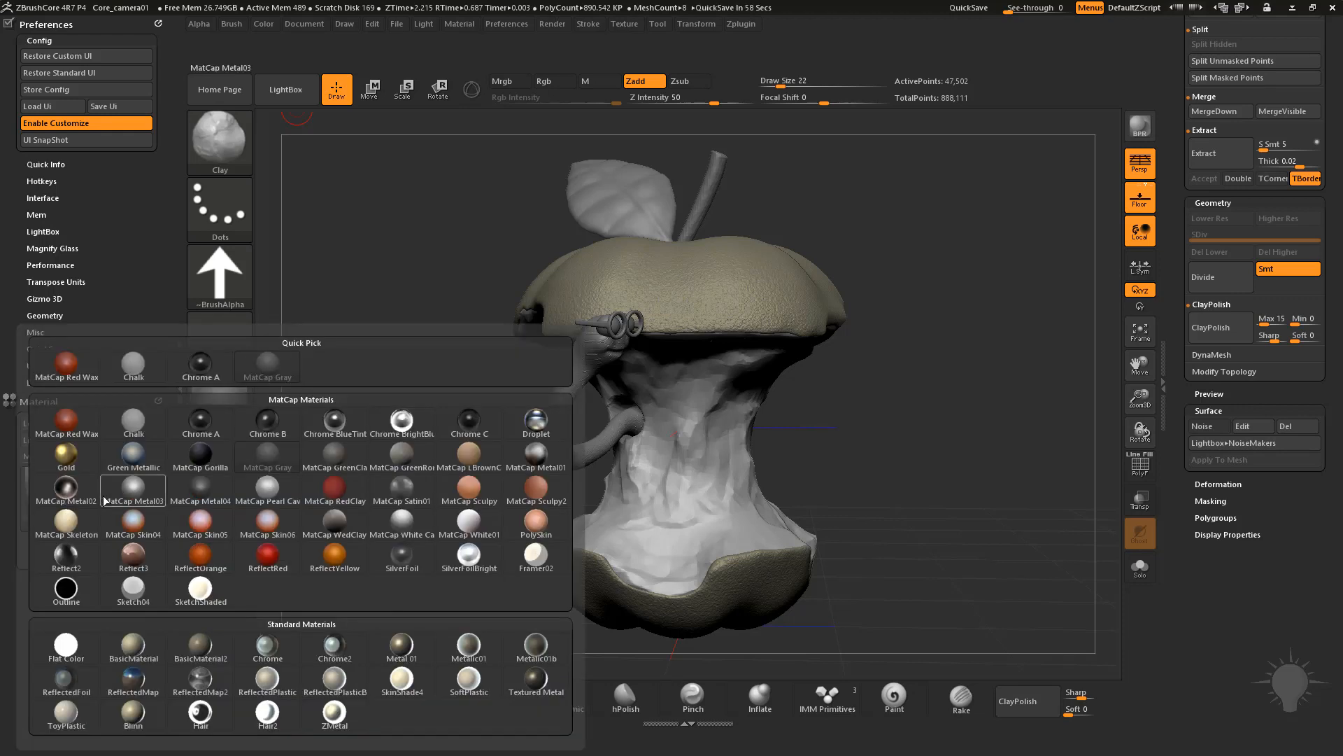
{"action": "left_click", "coordinate": [402, 680]}
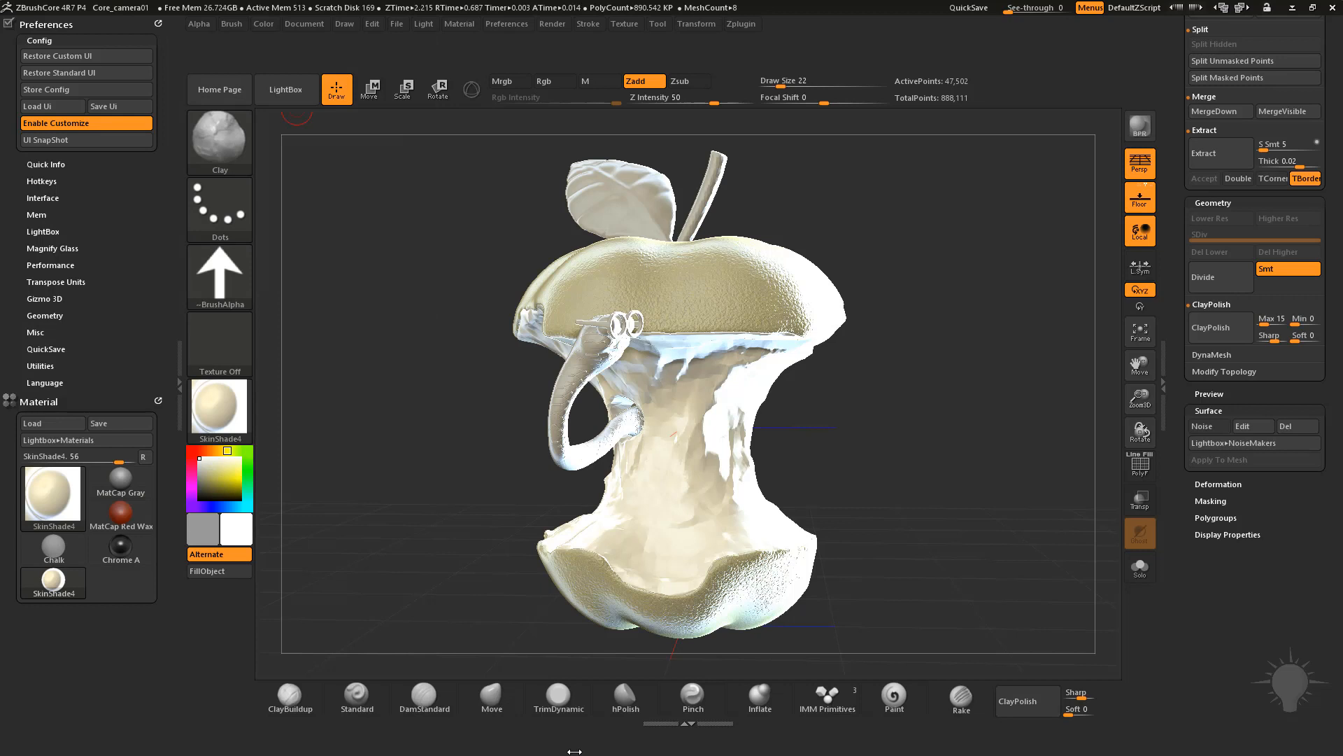
{"action": "left_click", "coordinate": [121, 549]}
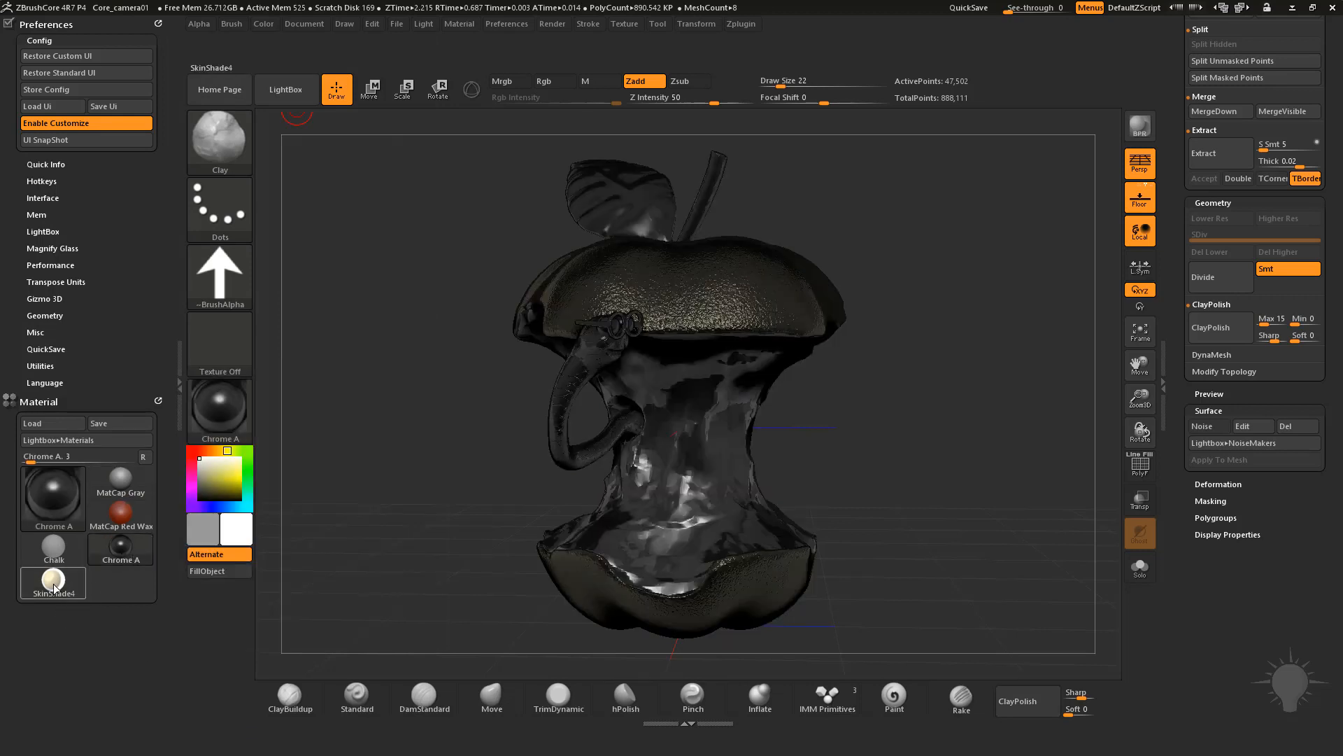
Step: Place the SkinShade4, MatCap Red Wax and MatCap Gray icons on the shelf below FillObject and turn off Enable Customize
{"action": "key", "text": "ctrl"}
{"action": "left_click_drag", "start_coordinate": [55, 584], "coordinate": [214, 603], "text": "ctrl+alt"}
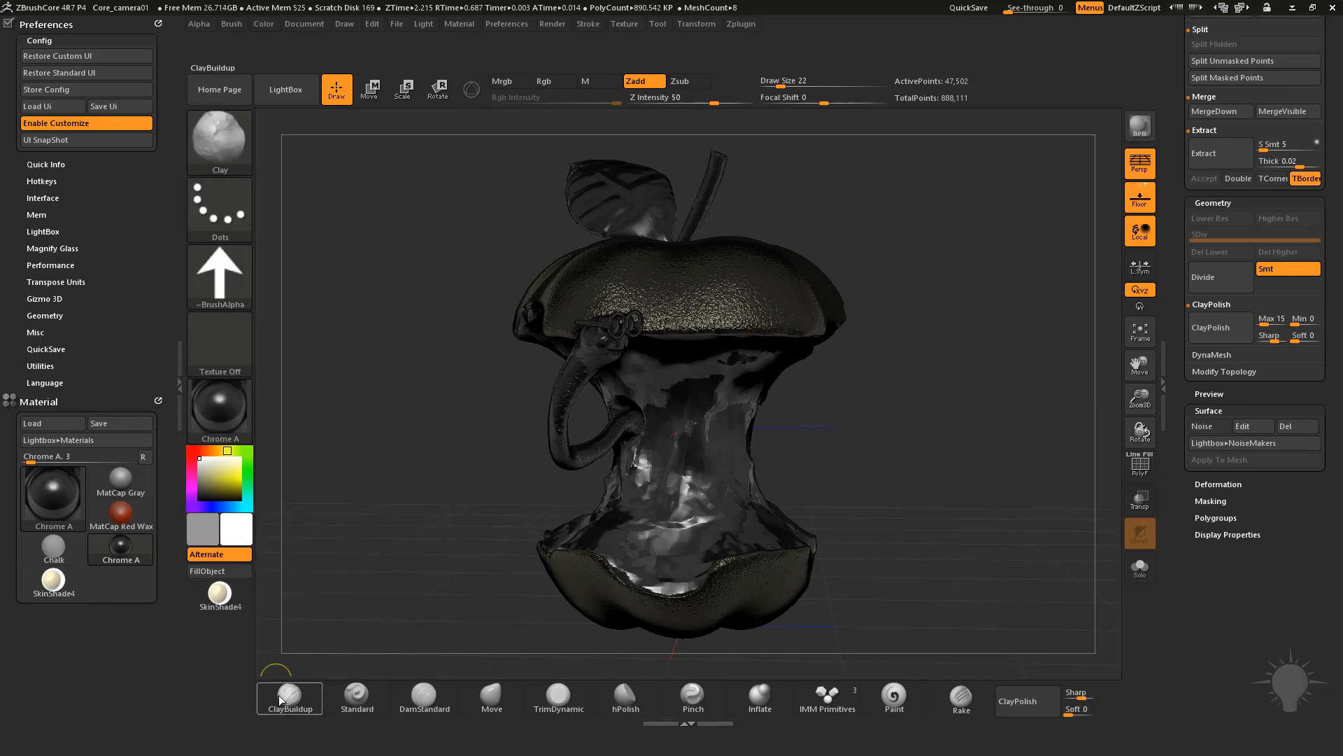
{"action": "left_click_drag", "start_coordinate": [120, 514], "coordinate": [224, 665], "text": "ctrl+alt"}
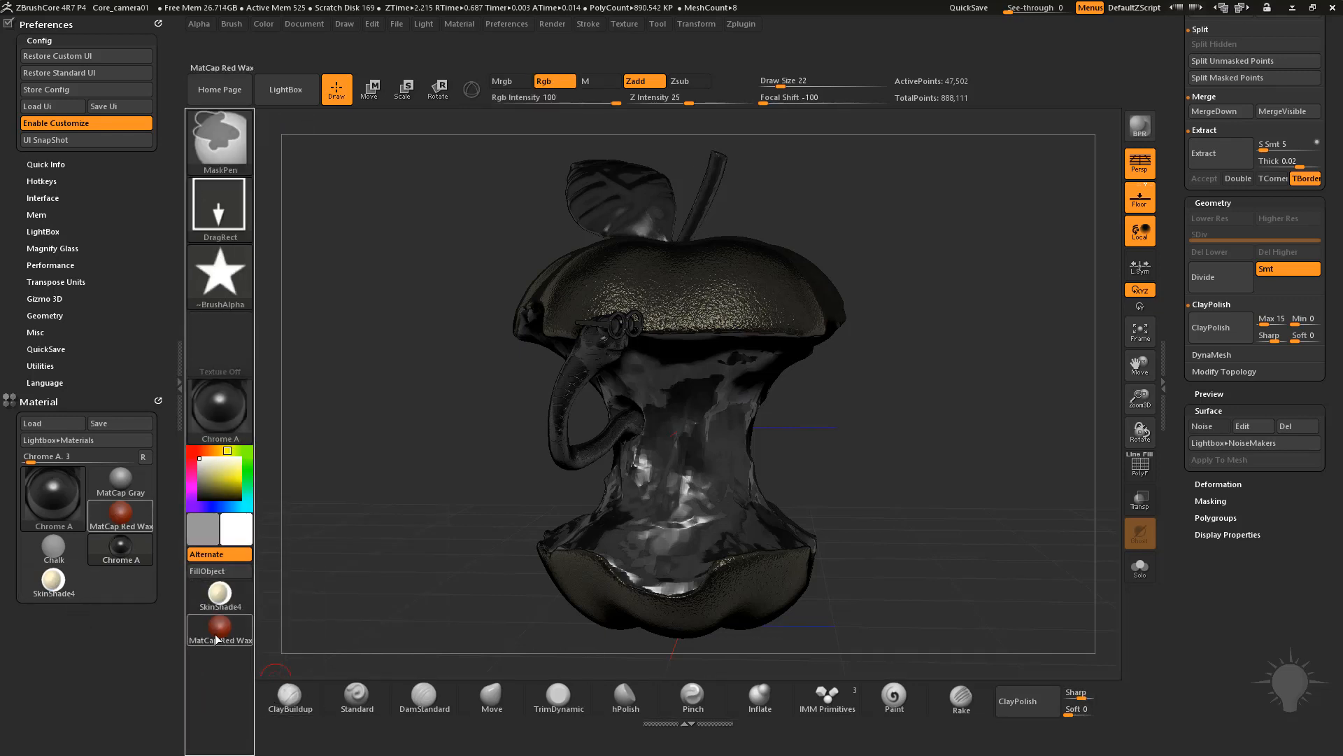
{"action": "left_click_drag", "start_coordinate": [121, 490], "coordinate": [218, 672], "text": "ctrl+alt"}
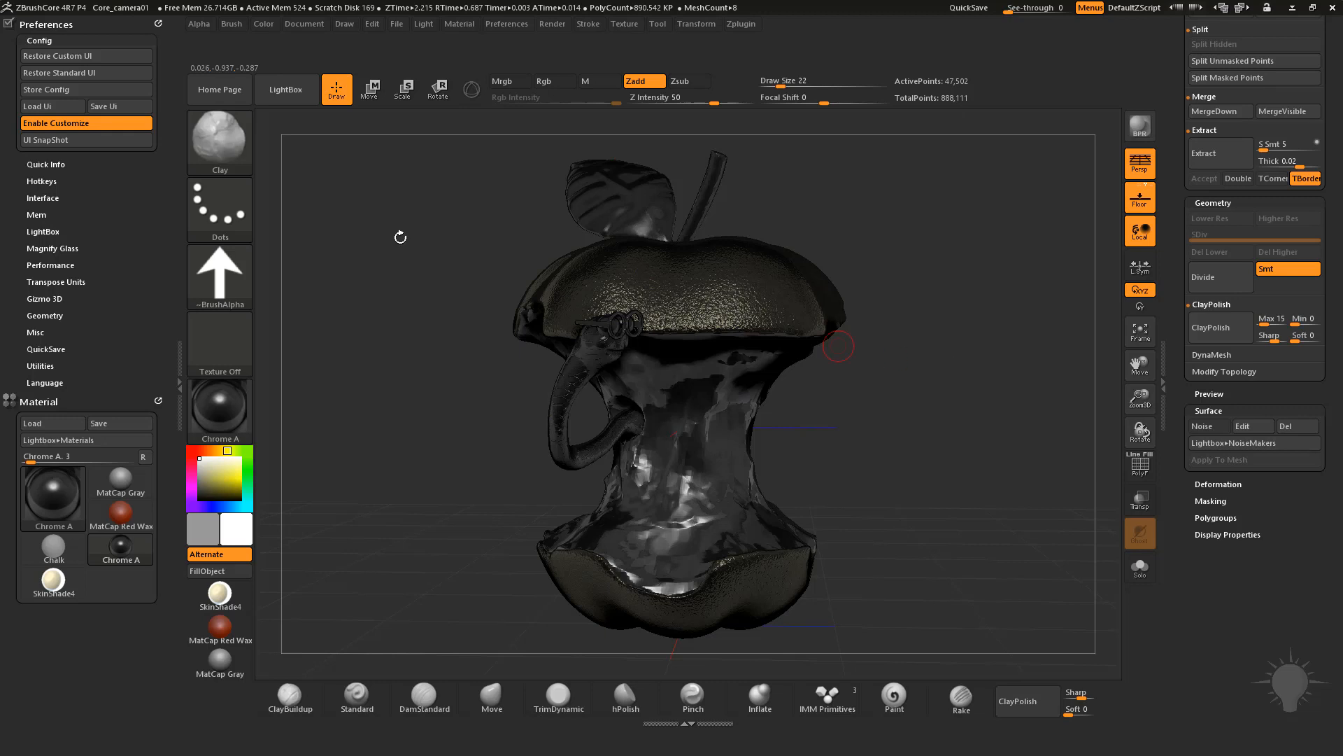
{"action": "left_click", "coordinate": [84, 126]}
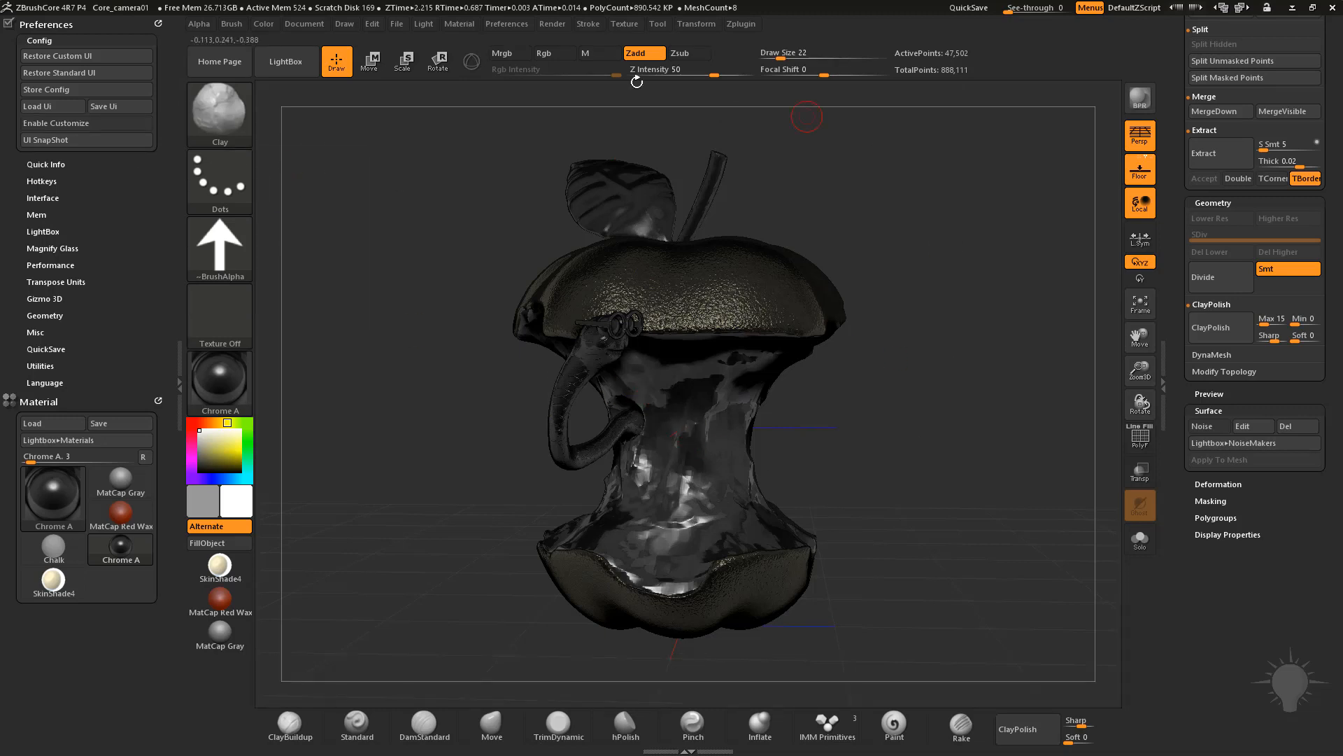